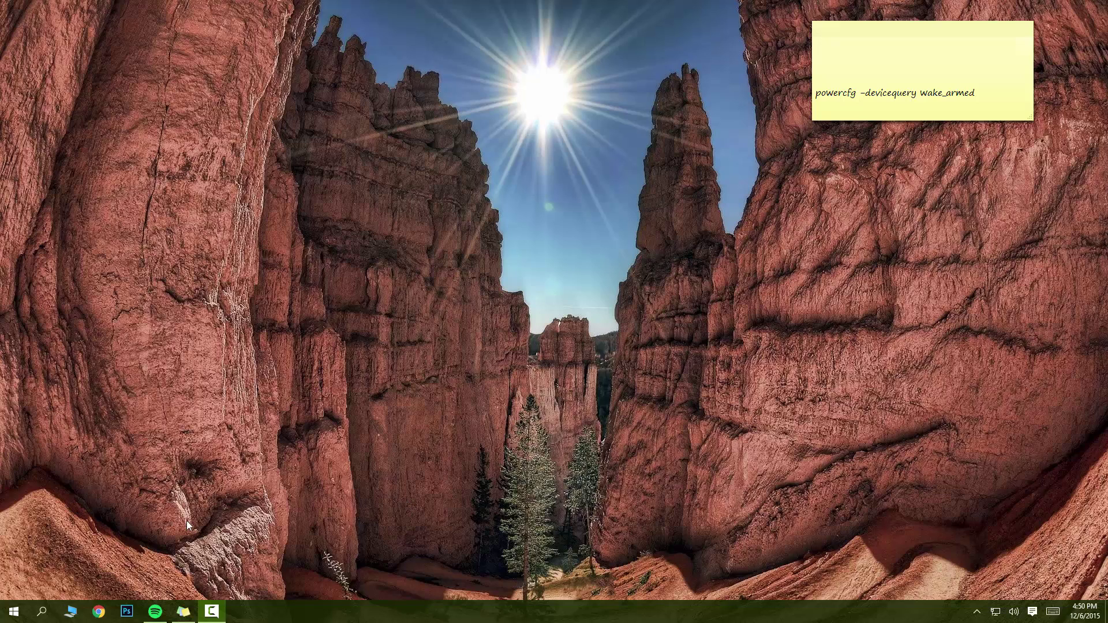
- Find Power Options via search and open the Balanced plan's sleep settings (display 10 min, sleep 30 min)
{"action": "left_click", "coordinate": [44, 611]}
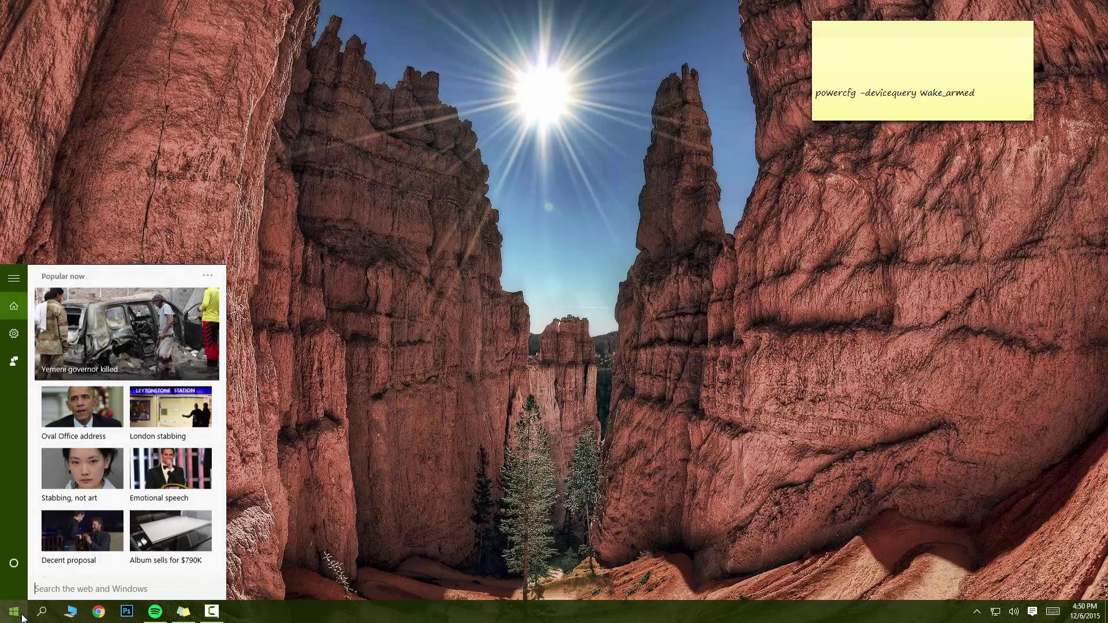
{"action": "type", "text": "power"}
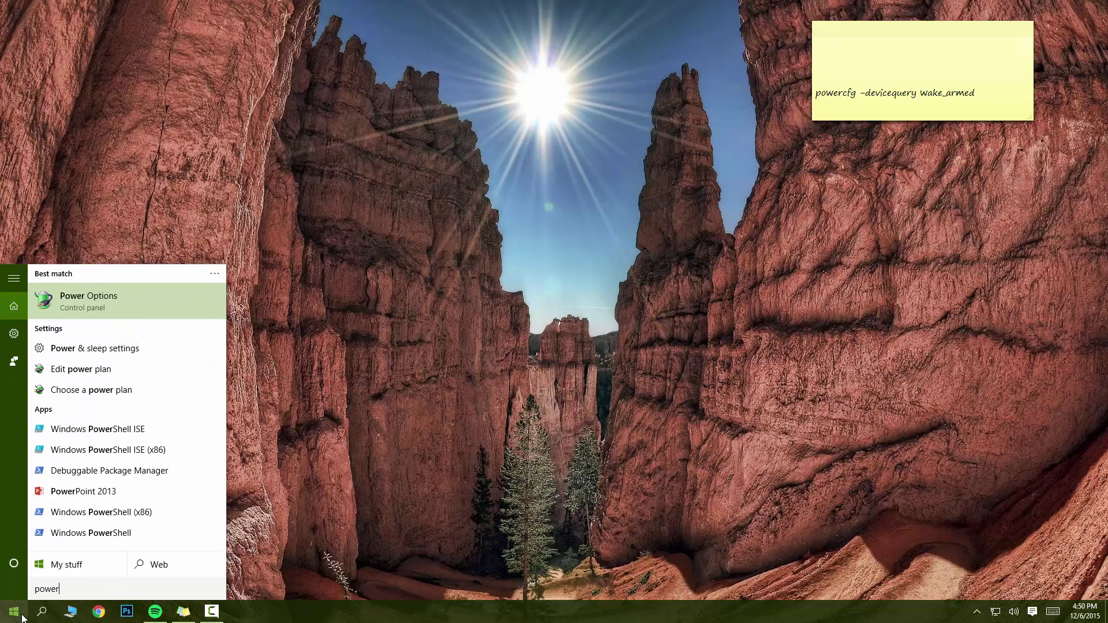
{"action": "left_click", "coordinate": [77, 309]}
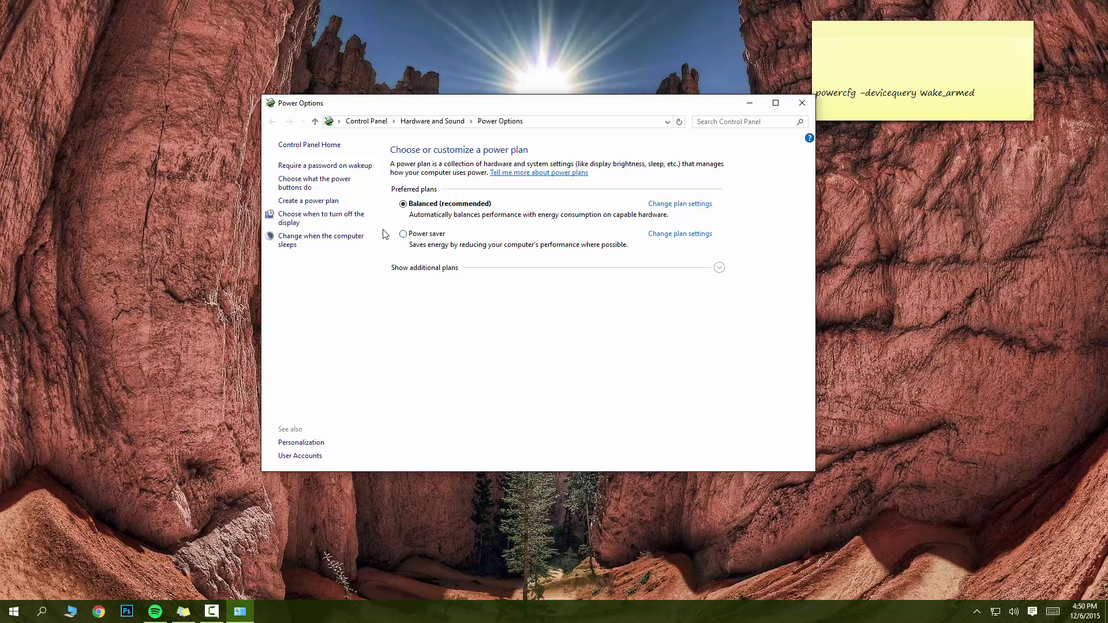
{"action": "left_click", "coordinate": [296, 244]}
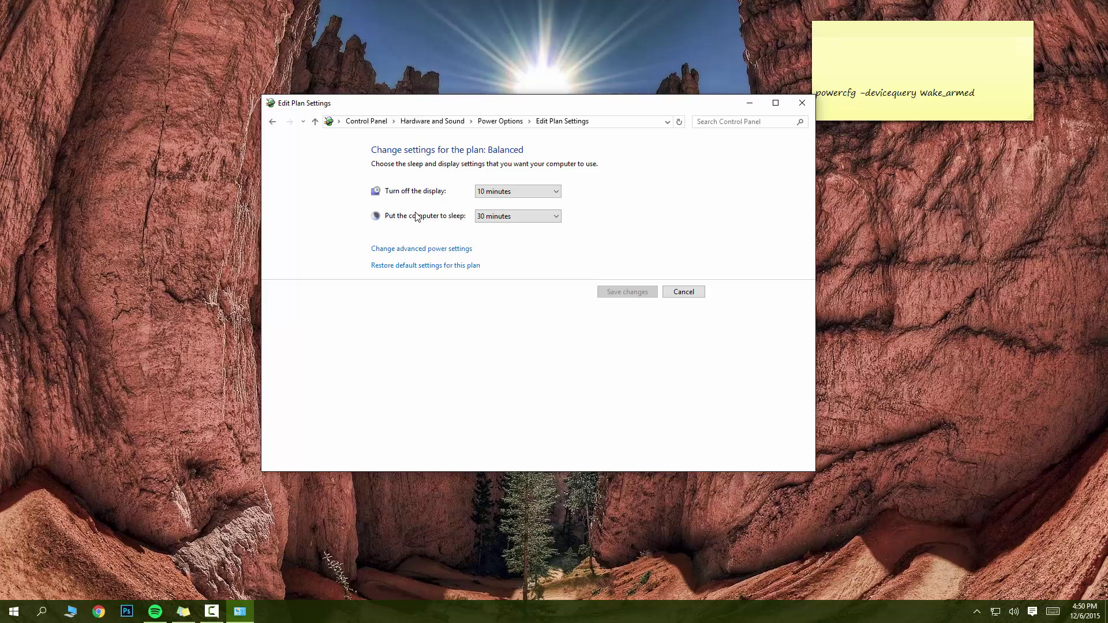
- In advanced power settings, confirm Multimedia's When sharing media is Allow the computer to sleep, then OK
{"action": "left_click", "coordinate": [434, 255]}
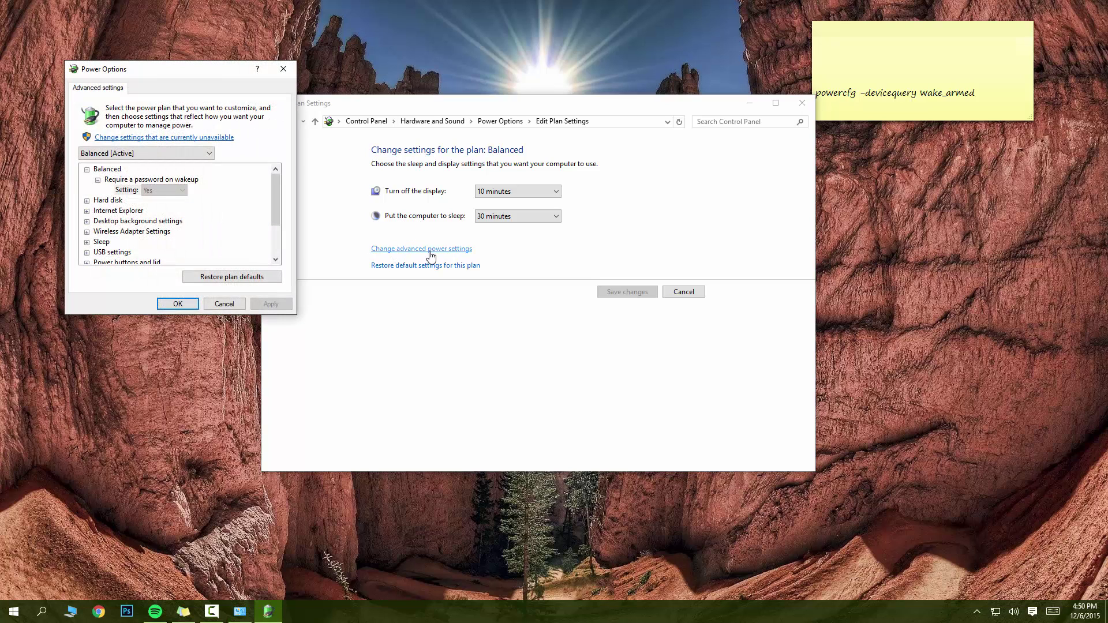
{"action": "left_click_drag", "start_coordinate": [210, 70], "coordinate": [647, 158]}
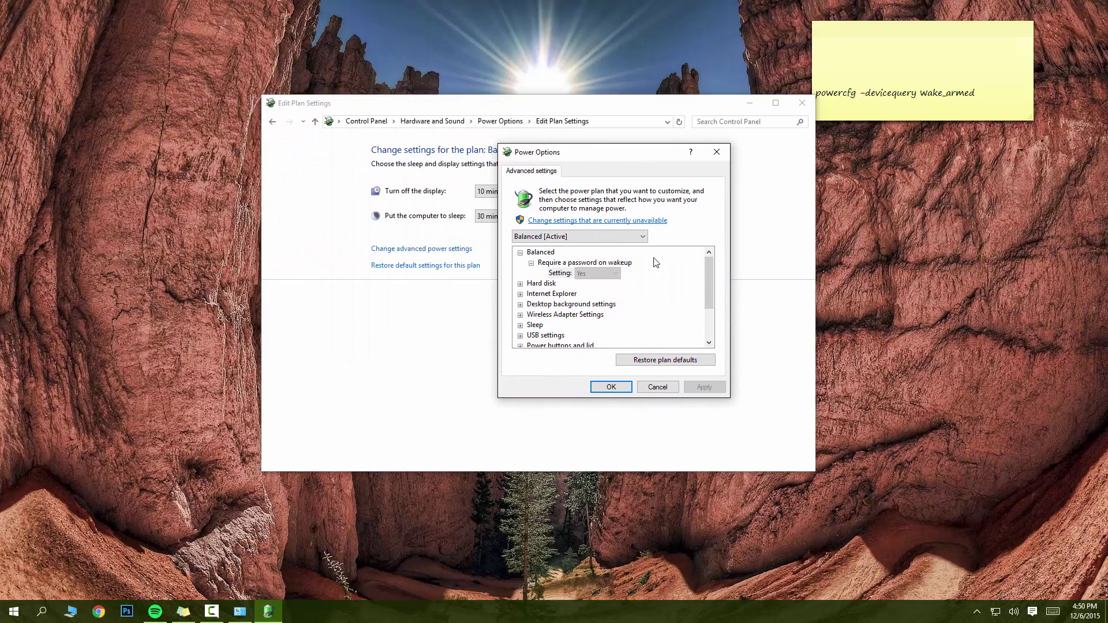
{"action": "left_click_drag", "start_coordinate": [709, 275], "coordinate": [709, 312]}
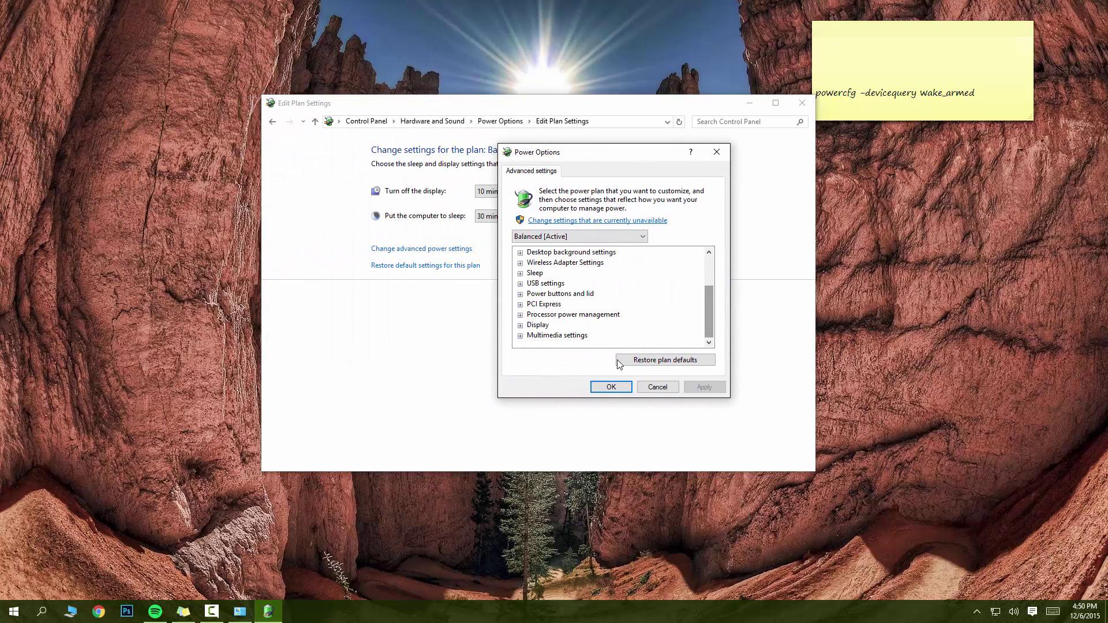
{"action": "left_click", "coordinate": [520, 335]}
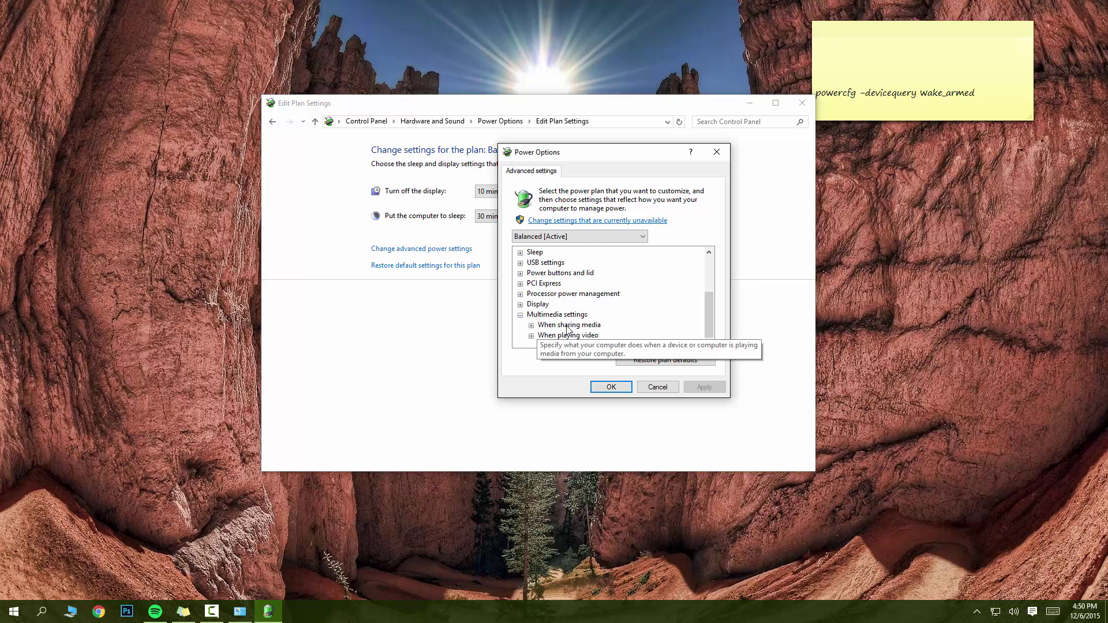
{"action": "left_click", "coordinate": [531, 326]}
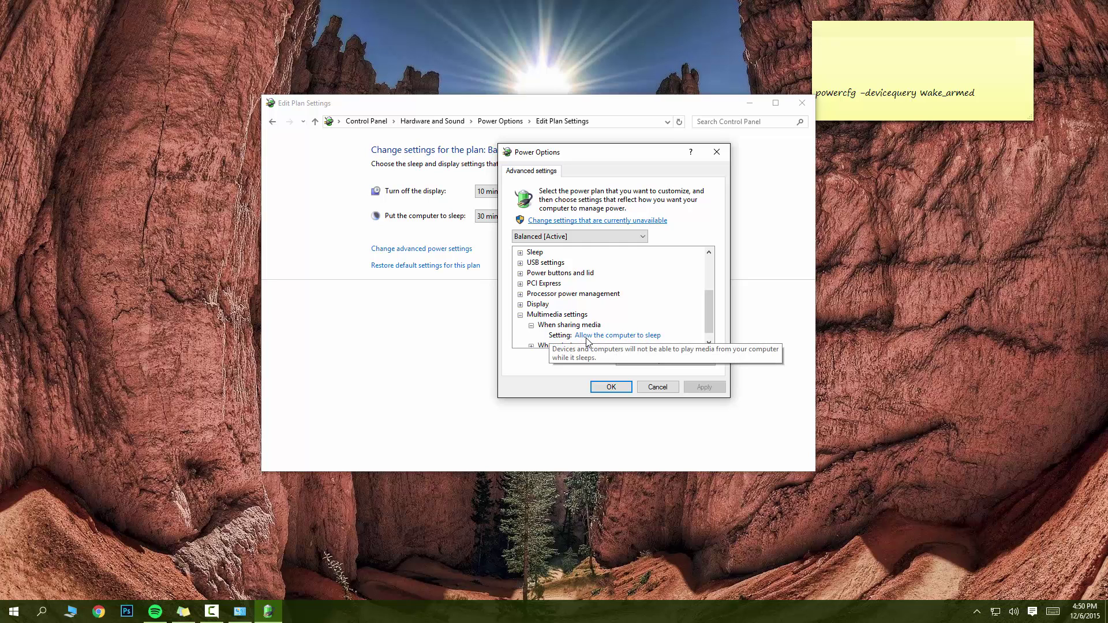
{"action": "left_click", "coordinate": [642, 336]}
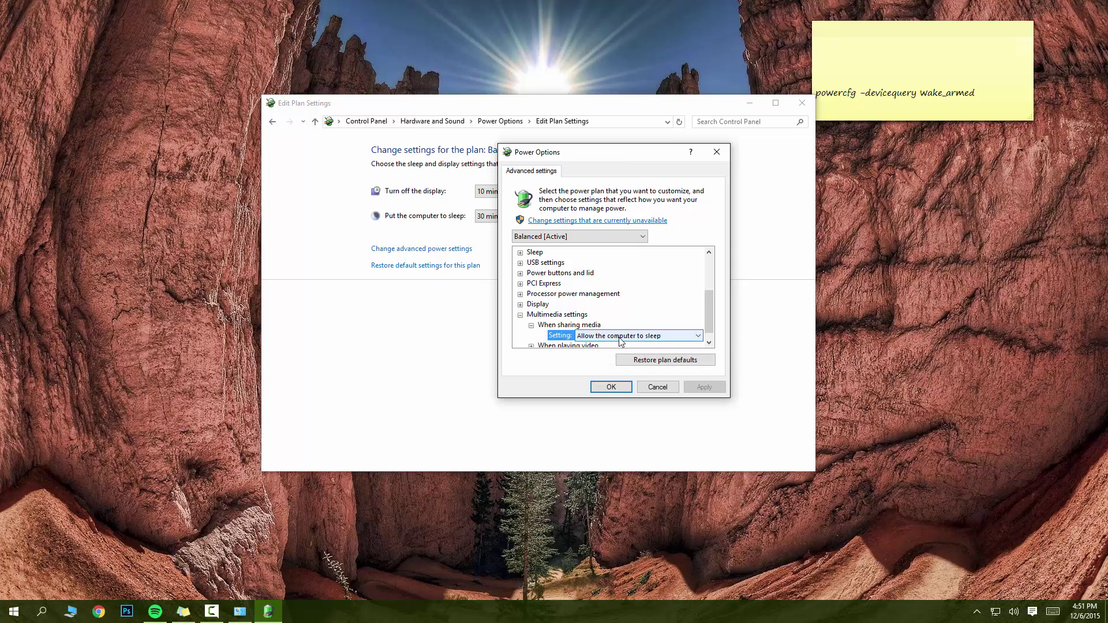
{"action": "left_click", "coordinate": [615, 388]}
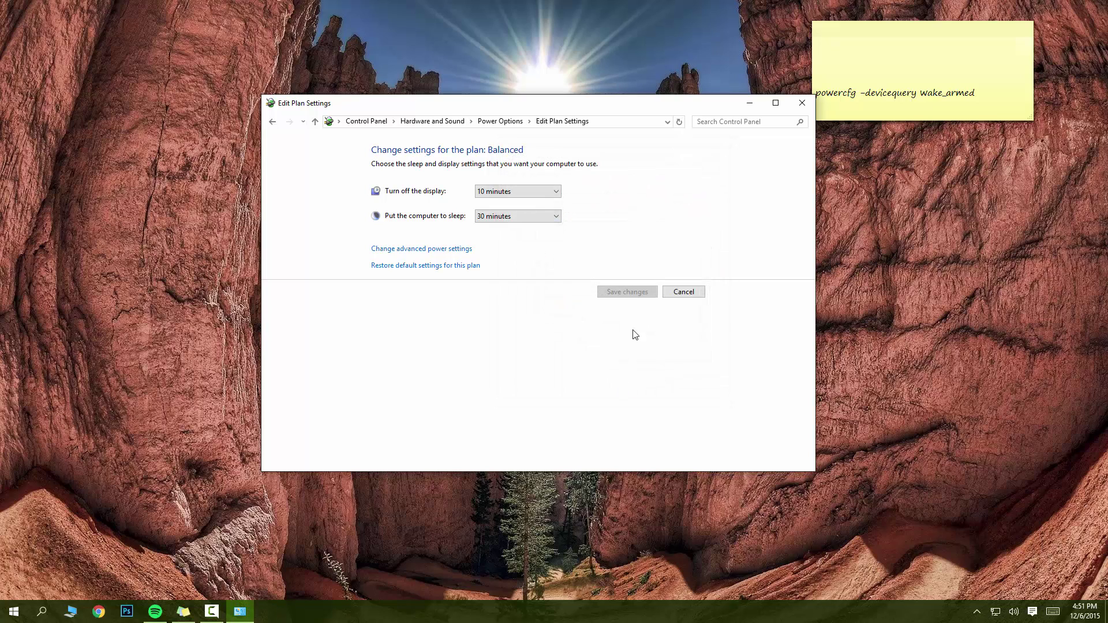
- Cancel the Balanced plan's Edit Plan Settings page without saving changes
{"action": "left_click", "coordinate": [695, 293]}
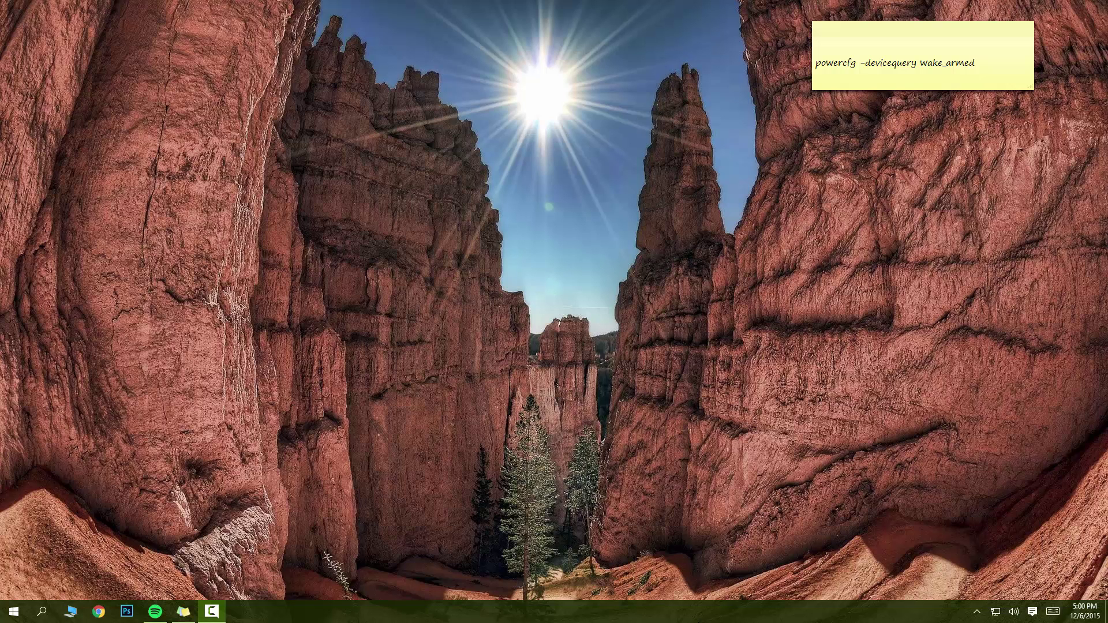
- Launch Command Prompt by searching for cmd
{"action": "left_click", "coordinate": [45, 617]}
{"action": "type", "text": "cmd"}
{"action": "key", "text": "Return"}
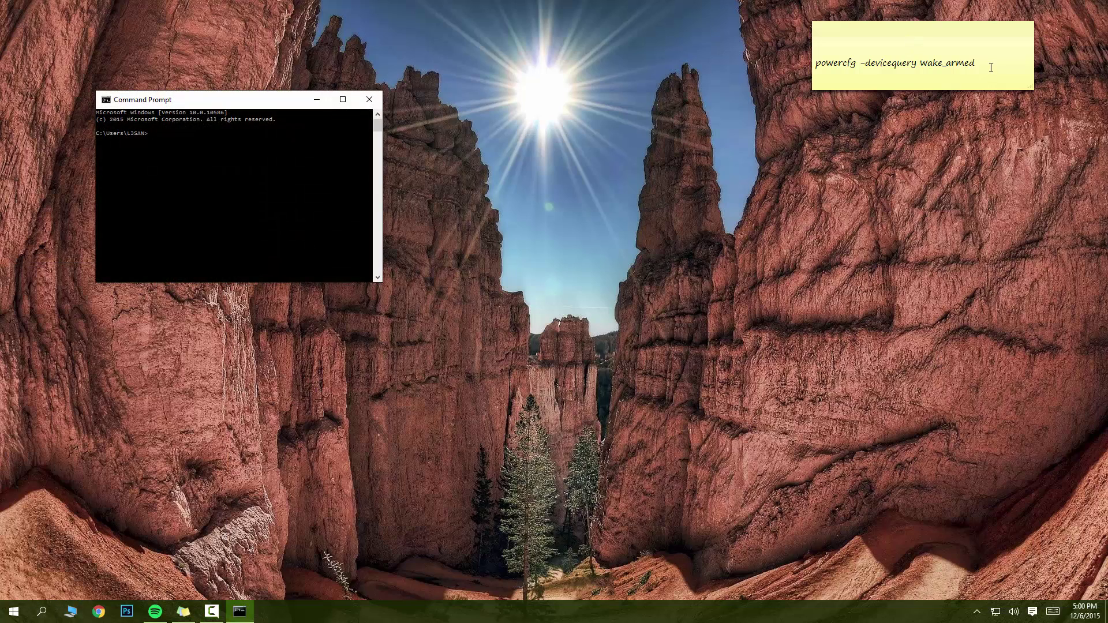
- Copy 'powercfg -devicequery wake_armed' from the sticky note and paste it at the Command Prompt
{"action": "left_click", "coordinate": [843, 63]}
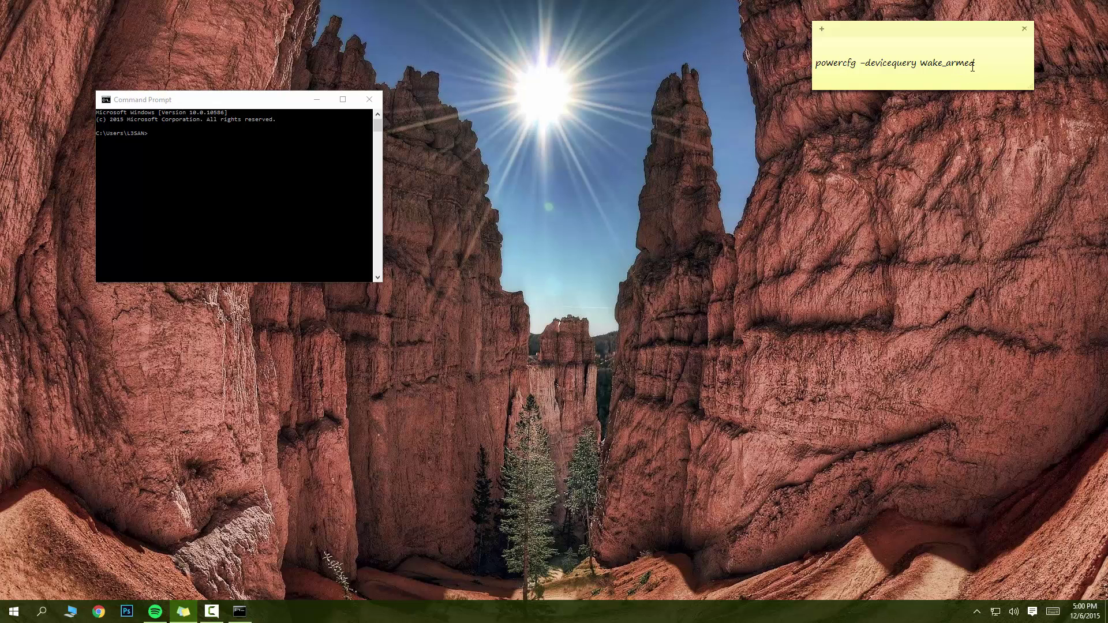
{"action": "left_click_drag", "start_coordinate": [975, 63], "coordinate": [816, 62]}
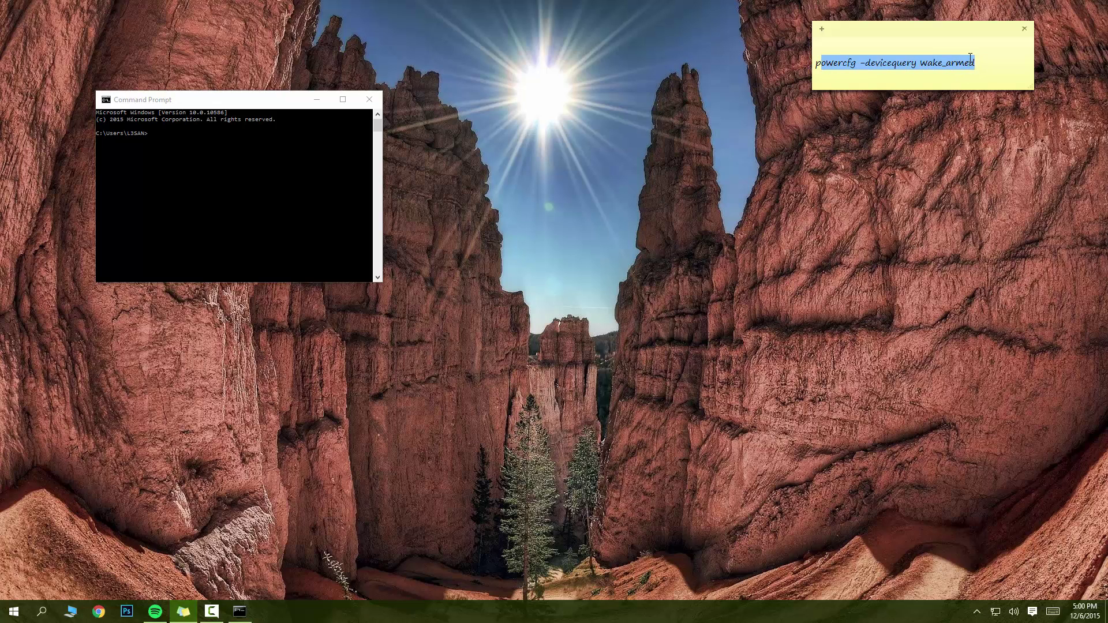
{"action": "left_click_drag", "start_coordinate": [973, 61], "coordinate": [808, 68]}
{"action": "key", "text": "cmd+c"}
{"action": "left_click", "coordinate": [222, 136]}
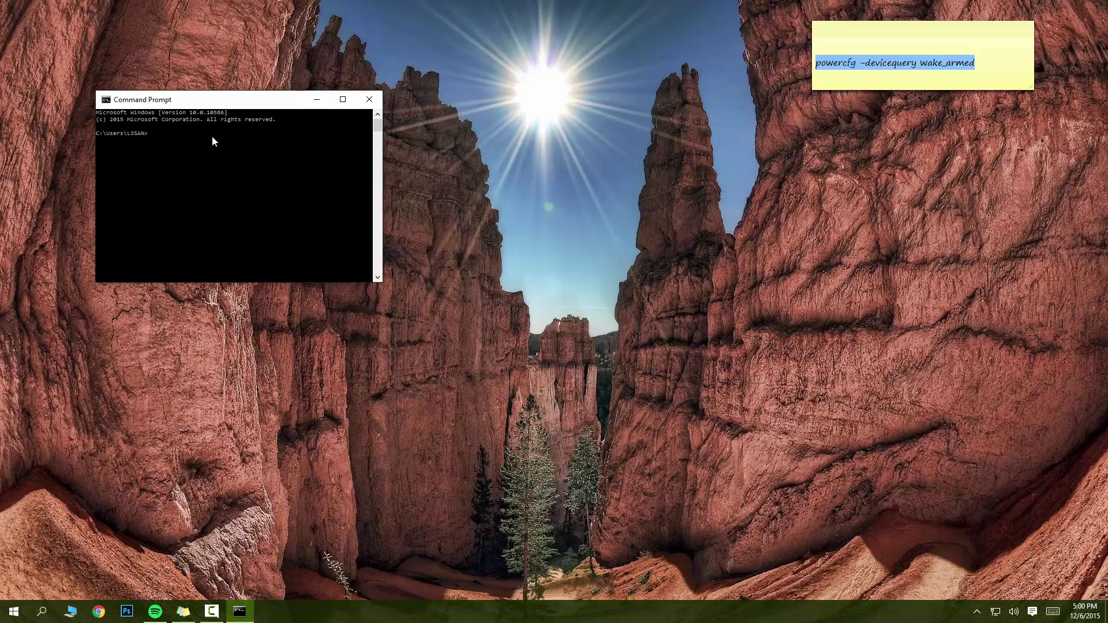
{"action": "right_click", "coordinate": [212, 137]}
{"action": "left_click_drag", "start_coordinate": [237, 105], "coordinate": [547, 188]}
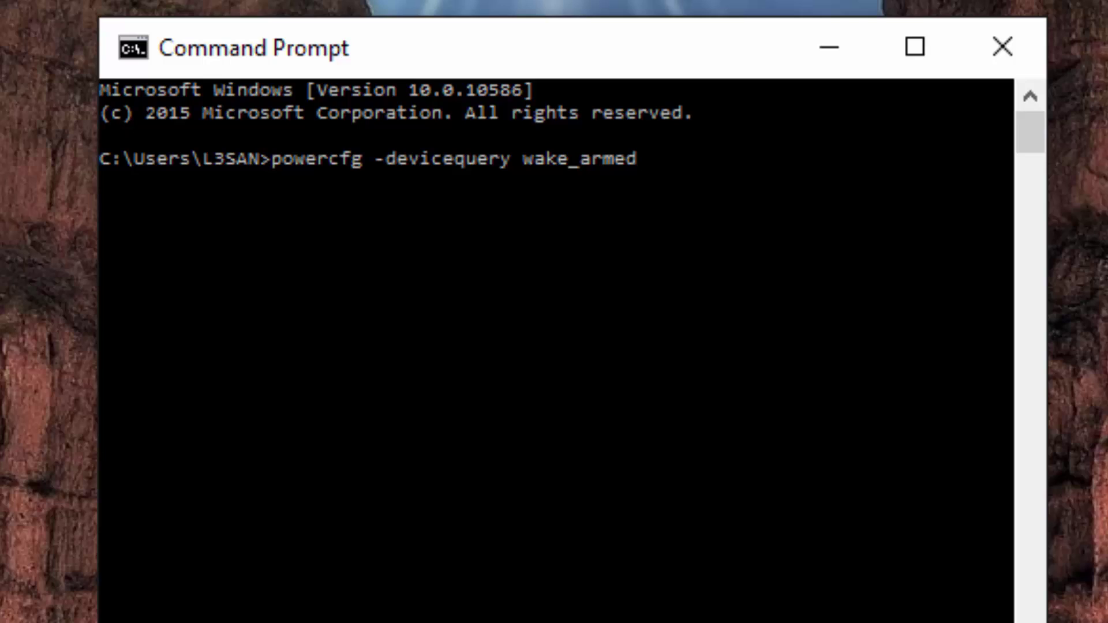
- Run the wake_armed query, listing two HID keyboards, two HID mice and the Intel I217-V adapter
{"action": "key", "text": "Return"}
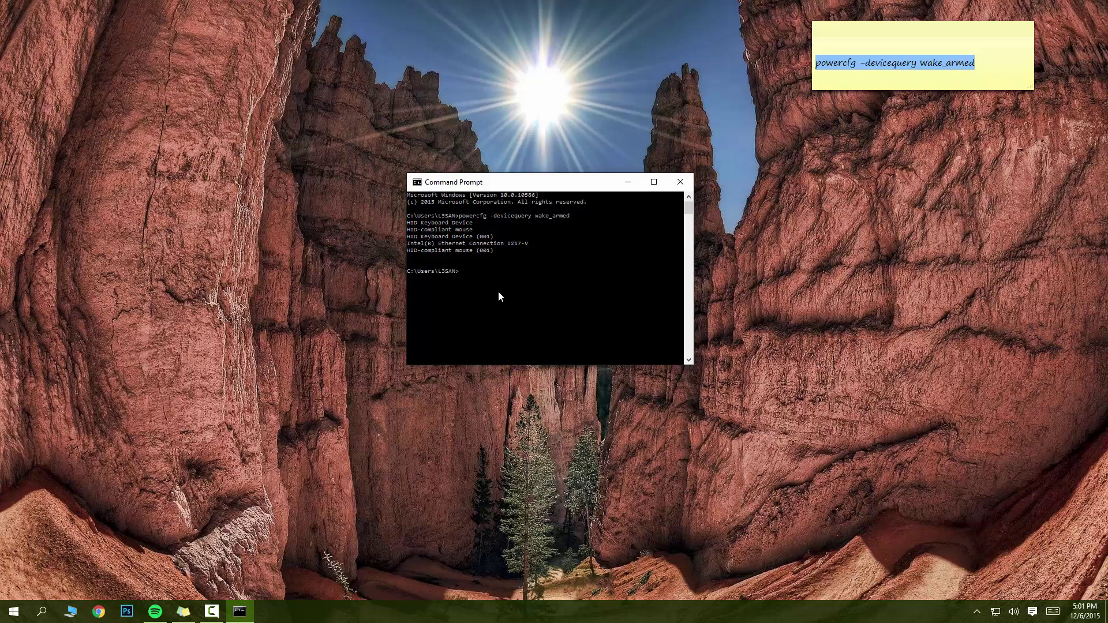
{"action": "key", "text": "alt+Tab"}
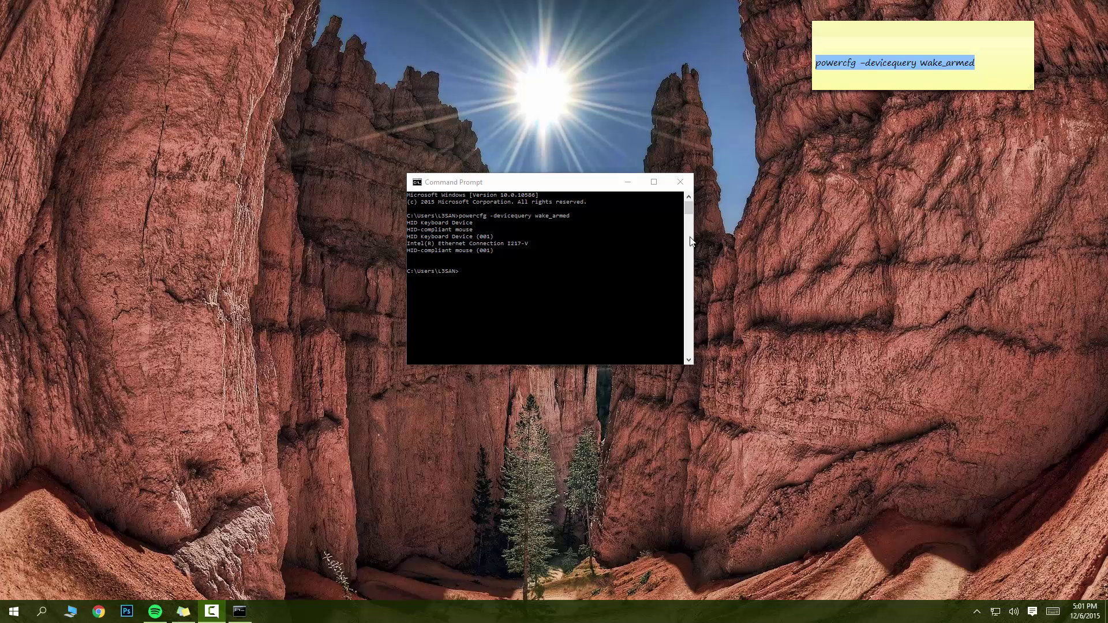
- Close Command Prompt and open Device Manager from the Start button's right-click menu
{"action": "left_click", "coordinate": [681, 182]}
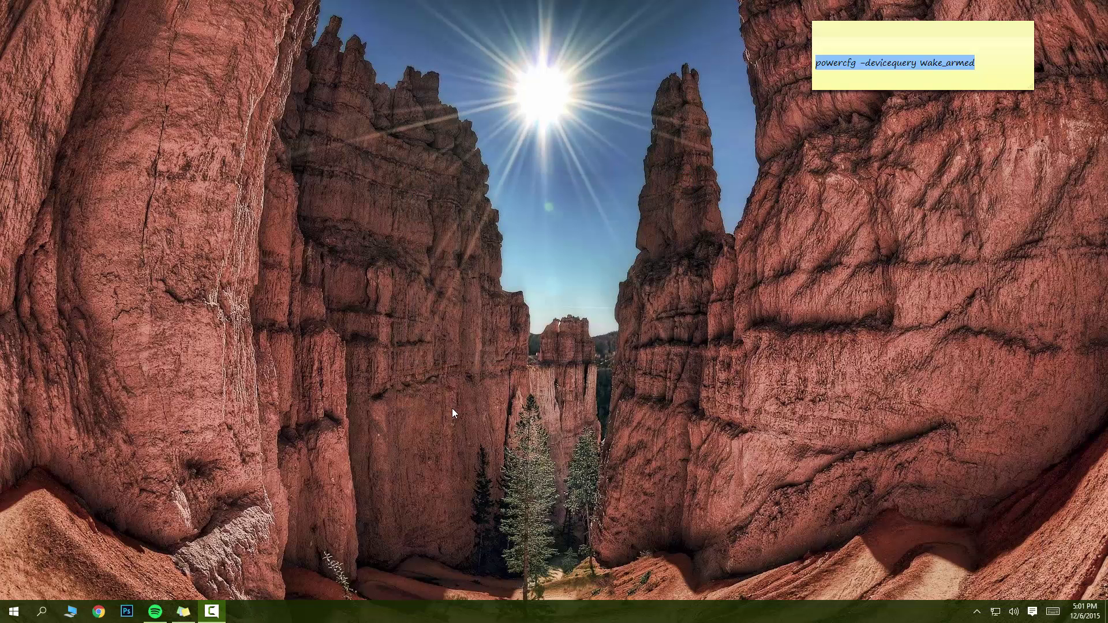
{"action": "right_click", "coordinate": [19, 613]}
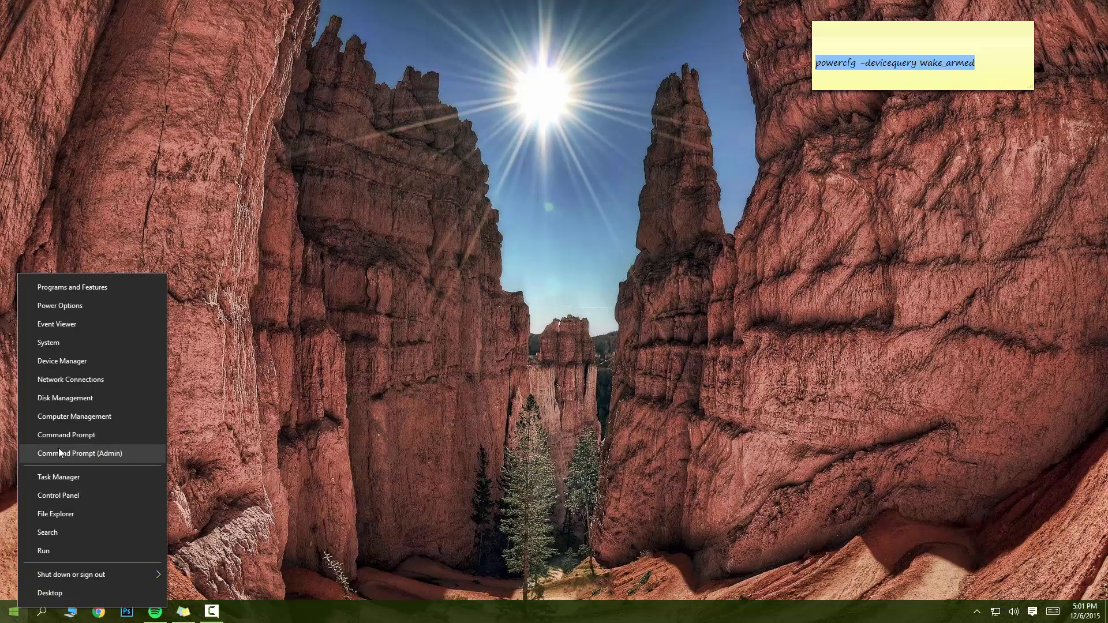
{"action": "left_click", "coordinate": [67, 362]}
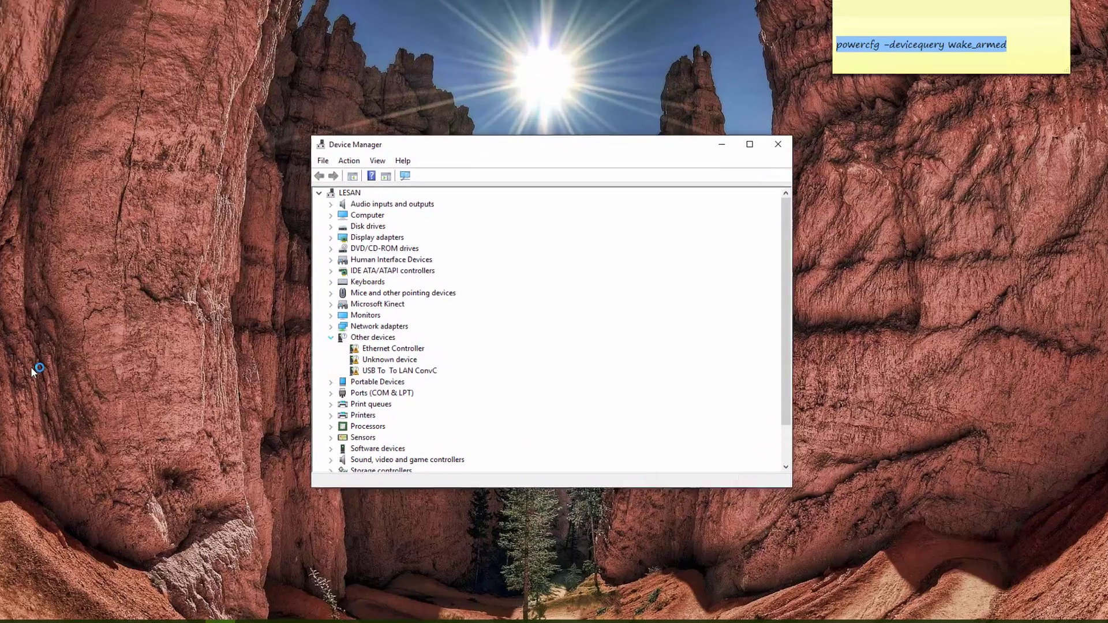
- Collapse Other devices, expand Keyboards, and open the first HID Keyboard Device's Properties
{"action": "left_click", "coordinate": [343, 337]}
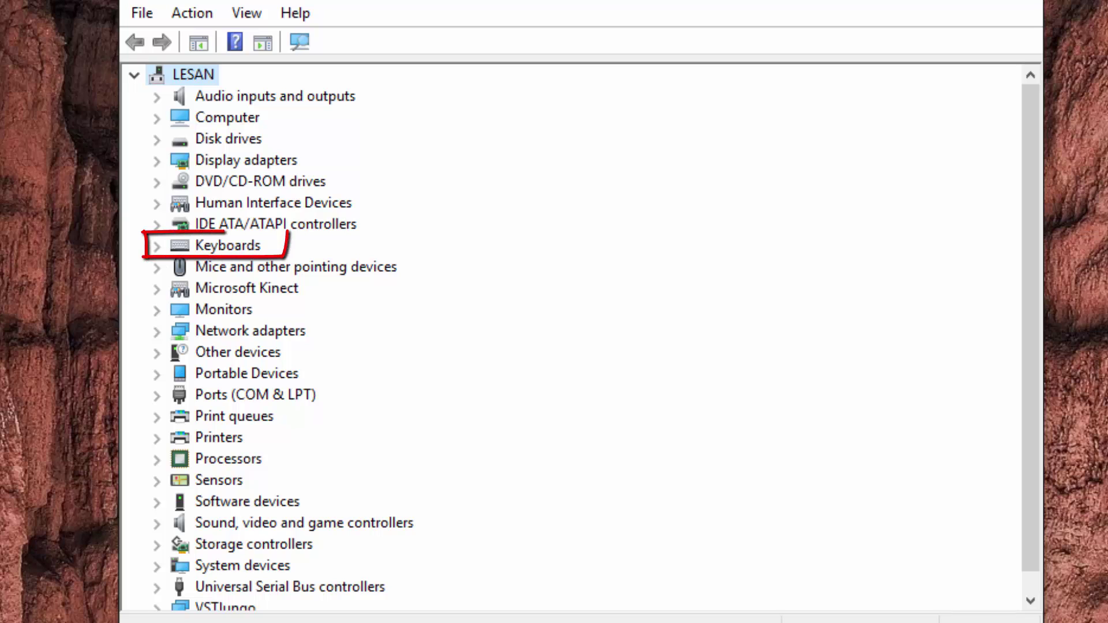
{"action": "left_click", "coordinate": [157, 246]}
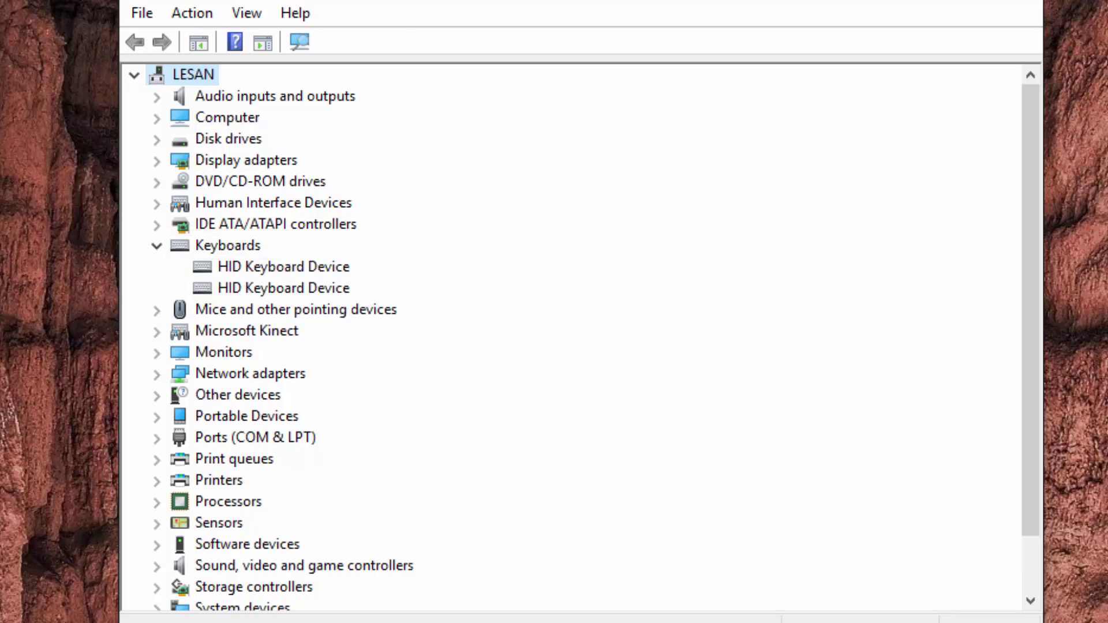
{"action": "left_click", "coordinate": [265, 270]}
{"action": "right_click", "coordinate": [265, 271]}
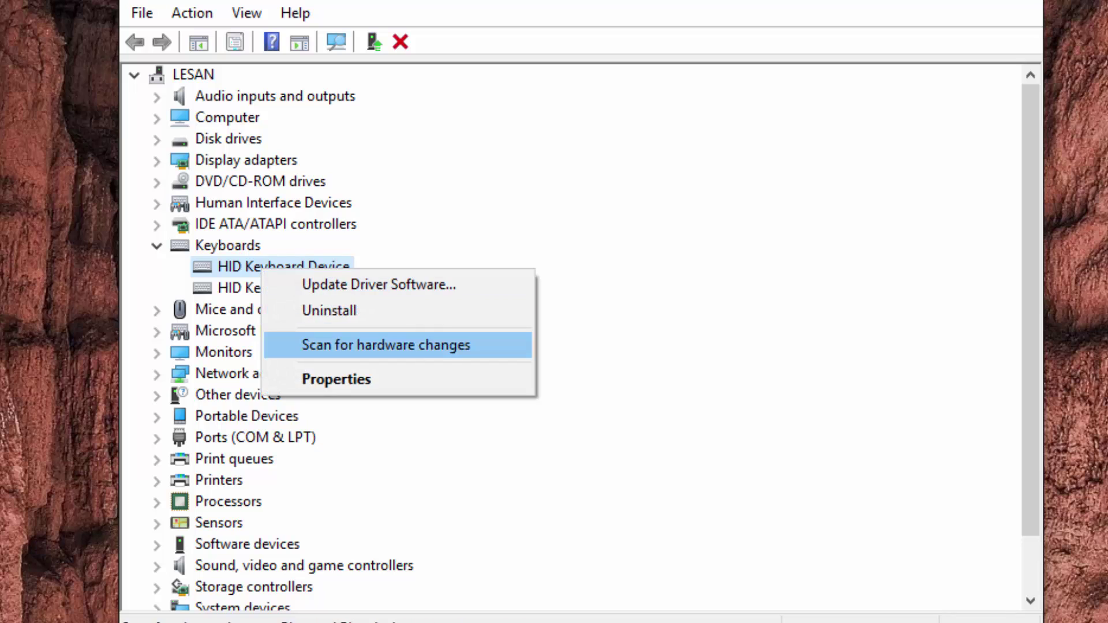
{"action": "left_click", "coordinate": [337, 379]}
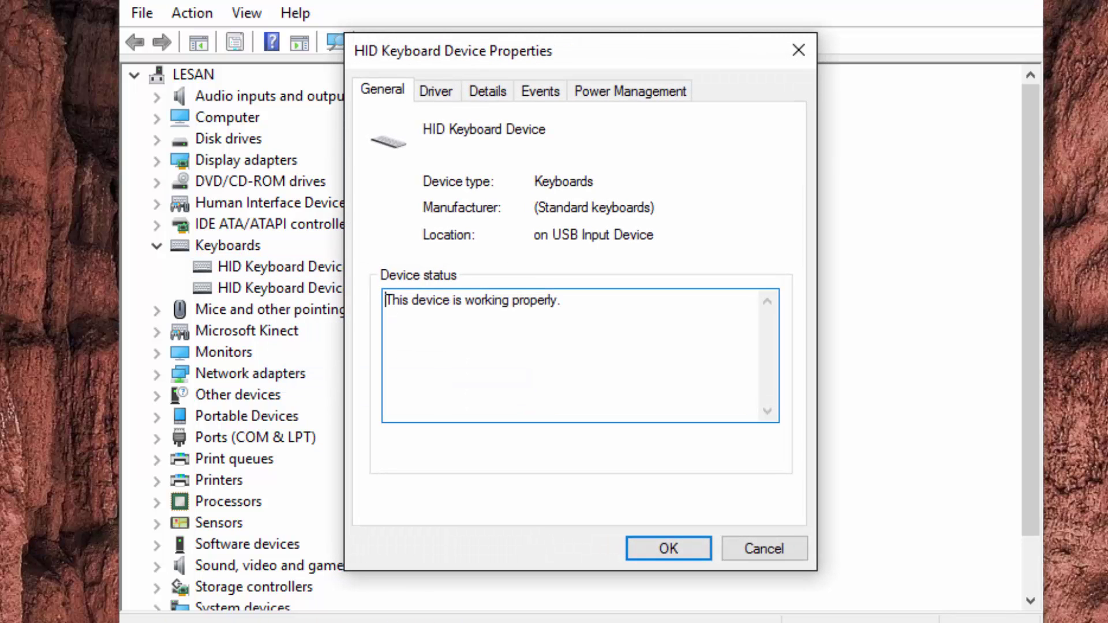
- Uncheck 'Allow this device to wake the computer' on each HID Keyboard Device's Power Management tab, then collapse Keyboards
{"action": "left_click", "coordinate": [630, 91]}
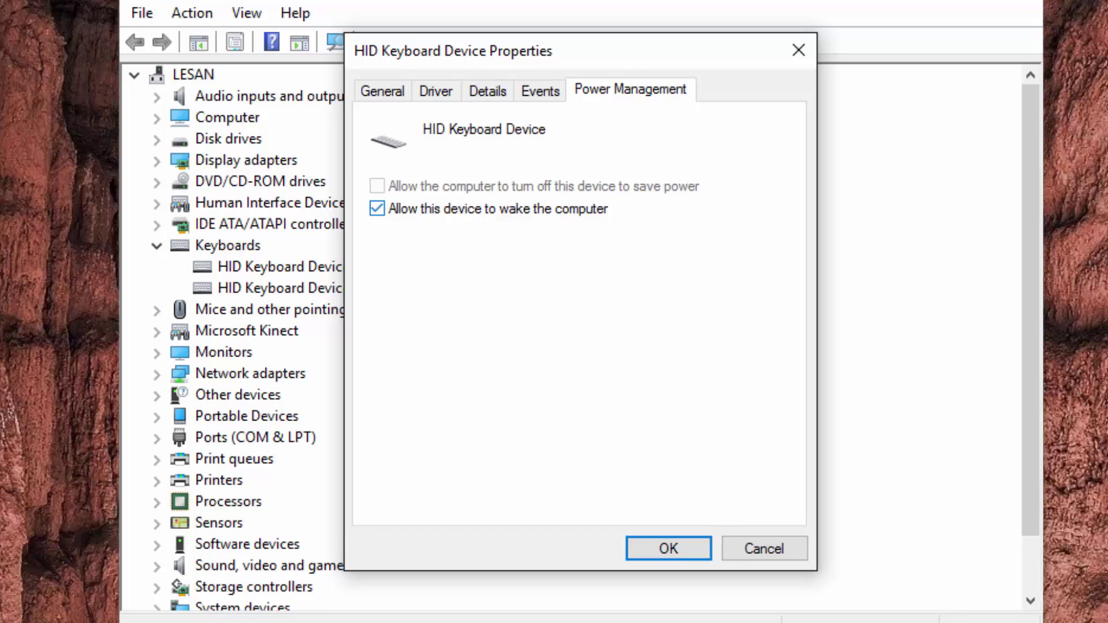
{"action": "left_click", "coordinate": [377, 208]}
{"action": "key", "text": "Return"}
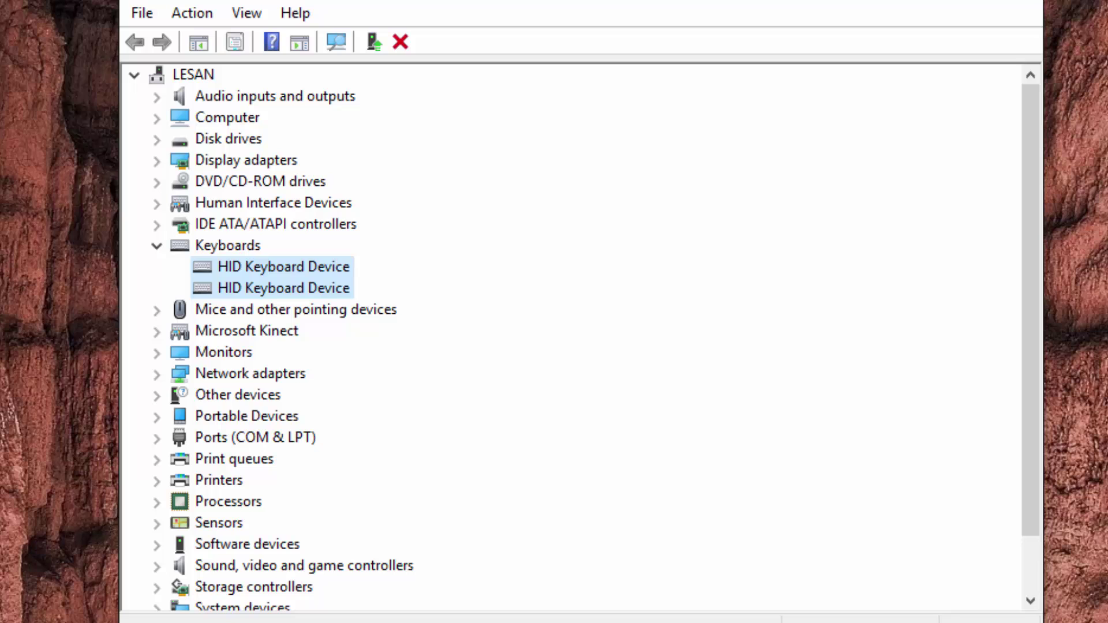
{"action": "right_click", "coordinate": [315, 288]}
{"action": "left_click", "coordinate": [383, 398]}
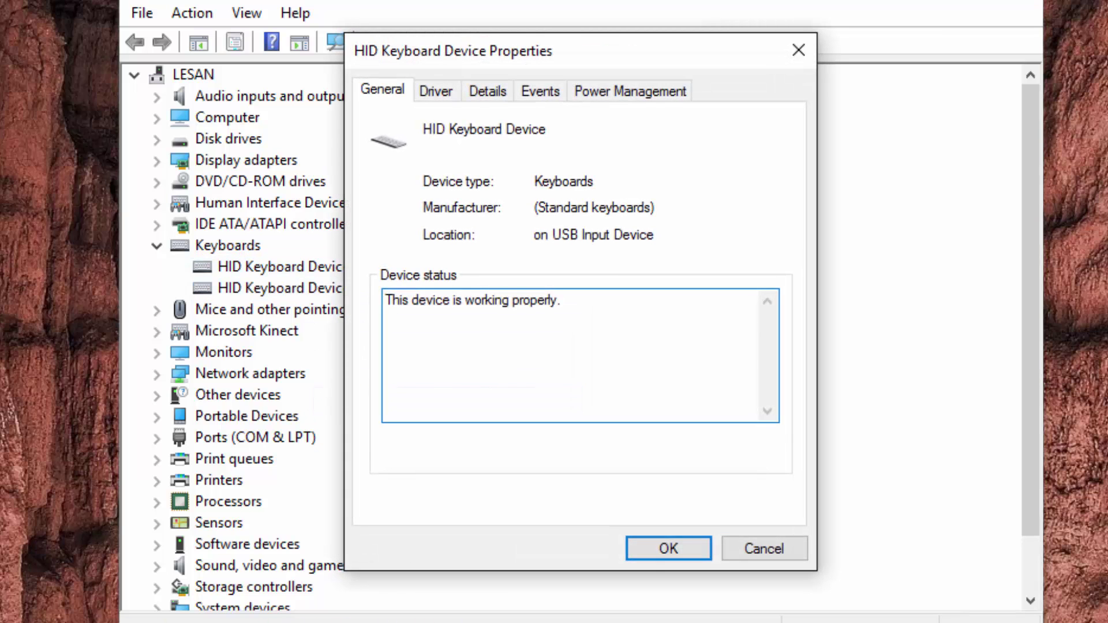
{"action": "left_click", "coordinate": [630, 91]}
{"action": "left_click", "coordinate": [377, 208]}
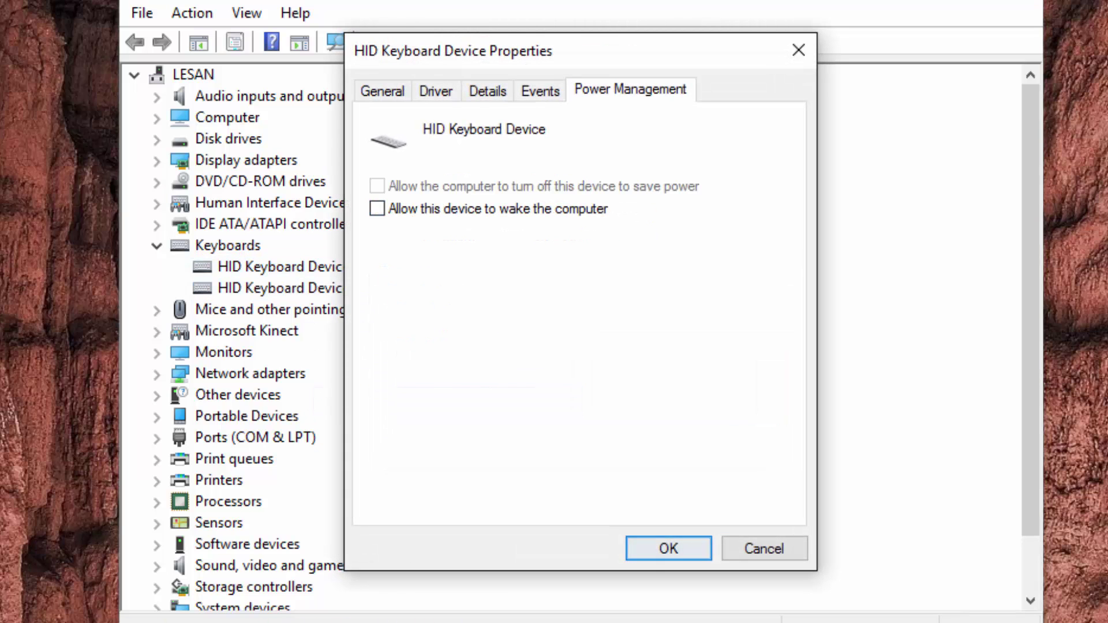
{"action": "key", "text": "Return"}
{"action": "left_click", "coordinate": [156, 246]}
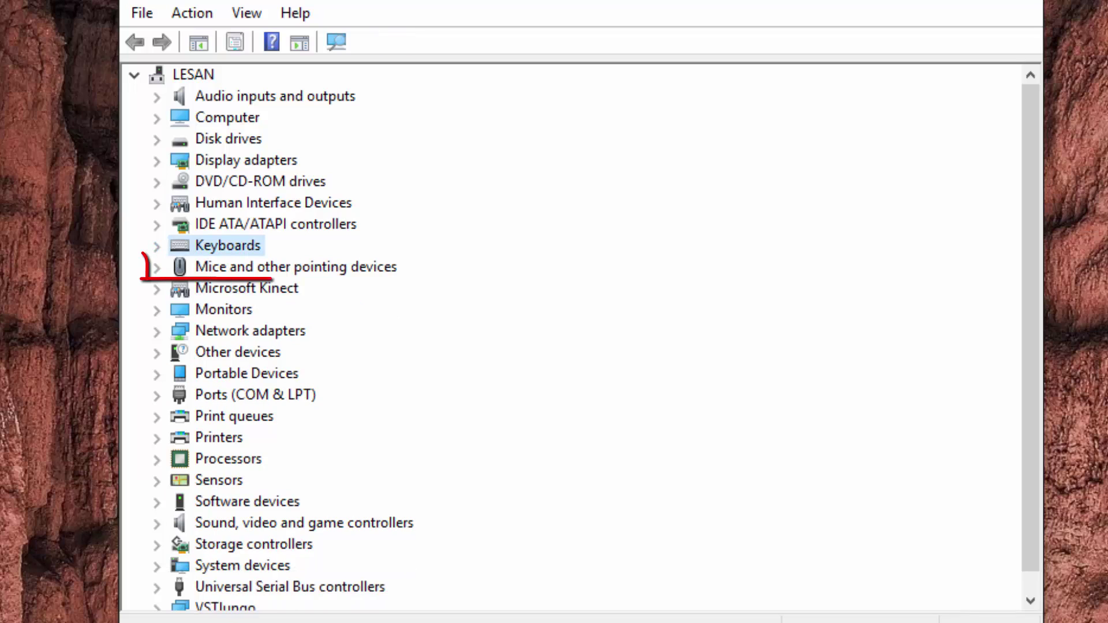
- Expand Mice and other pointing devices and turn off wake for the first HID-compliant mouse
{"action": "left_click", "coordinate": [156, 267]}
{"action": "left_click", "coordinate": [258, 288]}
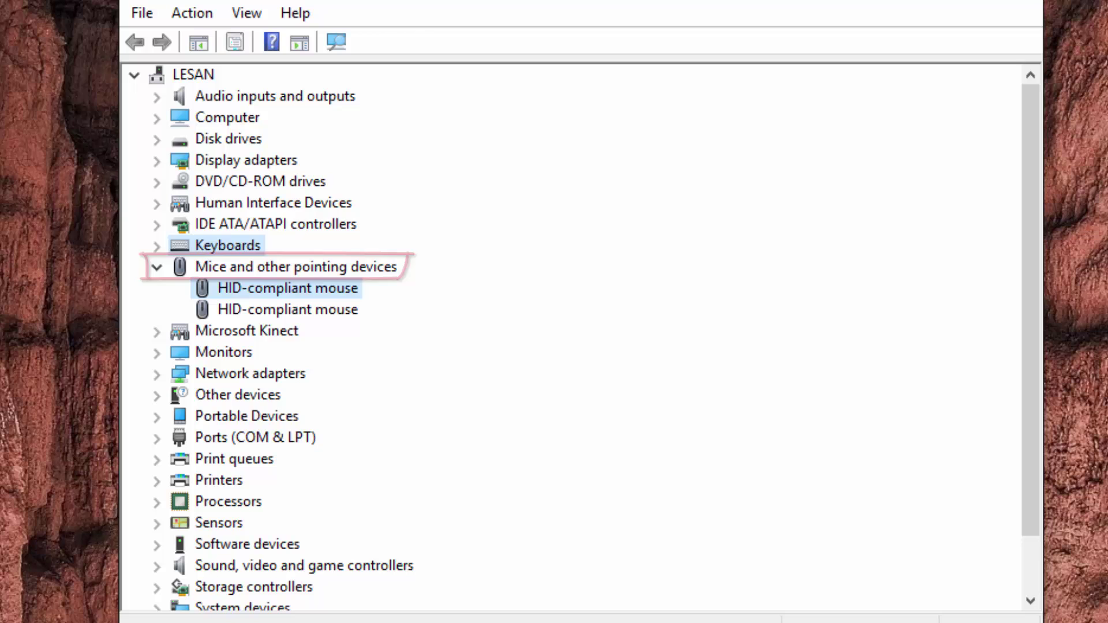
{"action": "right_click", "coordinate": [258, 288]}
{"action": "left_click", "coordinate": [333, 425]}
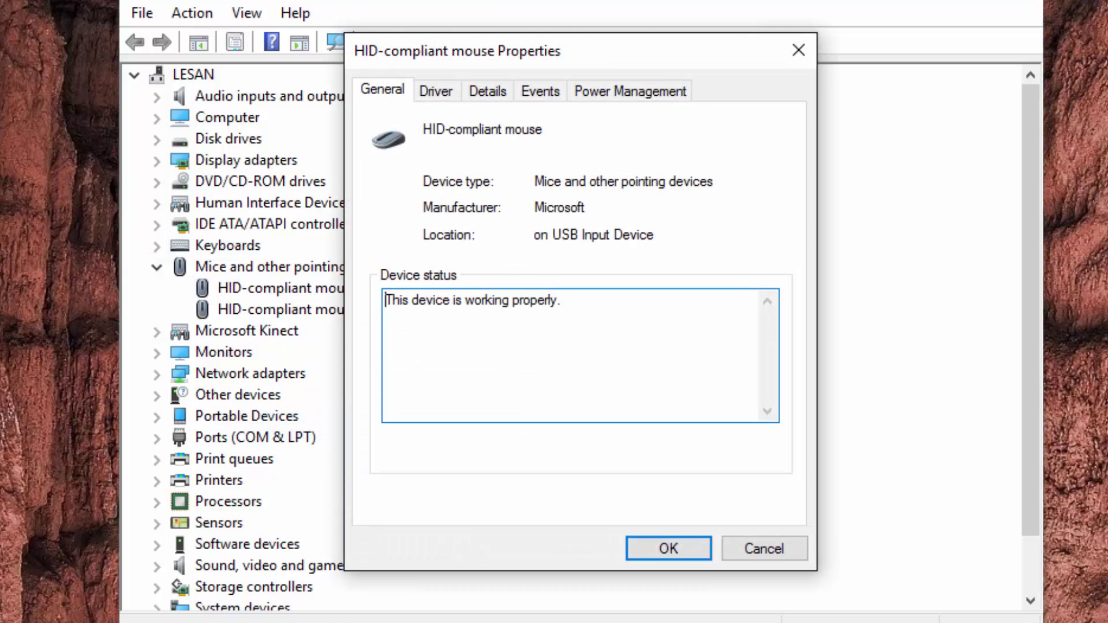
{"action": "left_click", "coordinate": [630, 89]}
{"action": "left_click", "coordinate": [377, 209]}
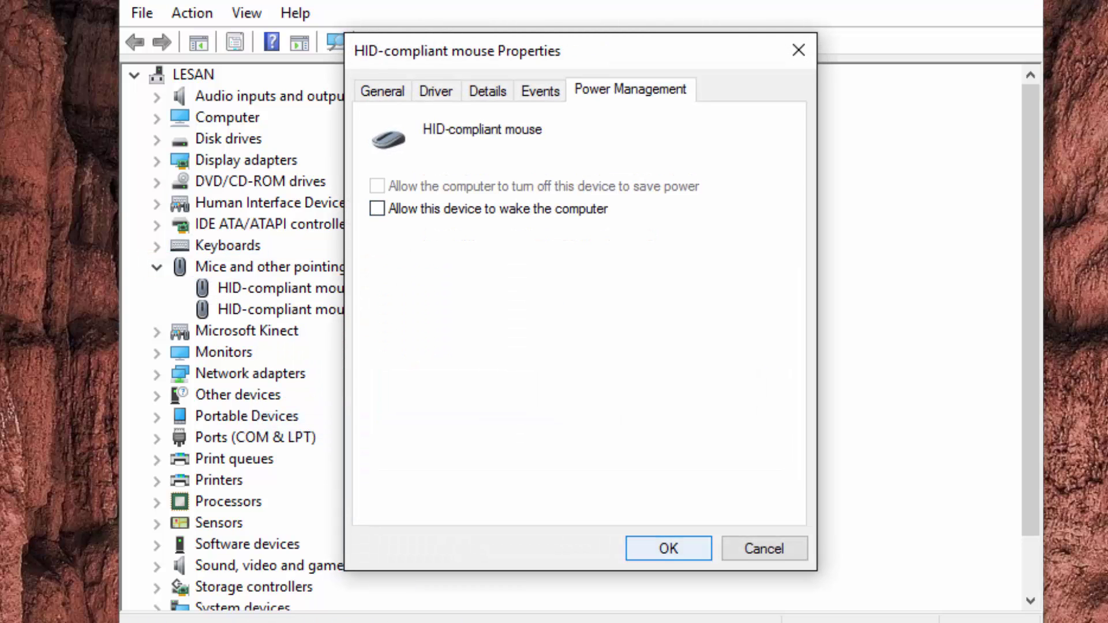
{"action": "left_click", "coordinate": [668, 548]}
- Turn off wake for the second HID-compliant mouse, then collapse the mice category
{"action": "right_click", "coordinate": [288, 310]}
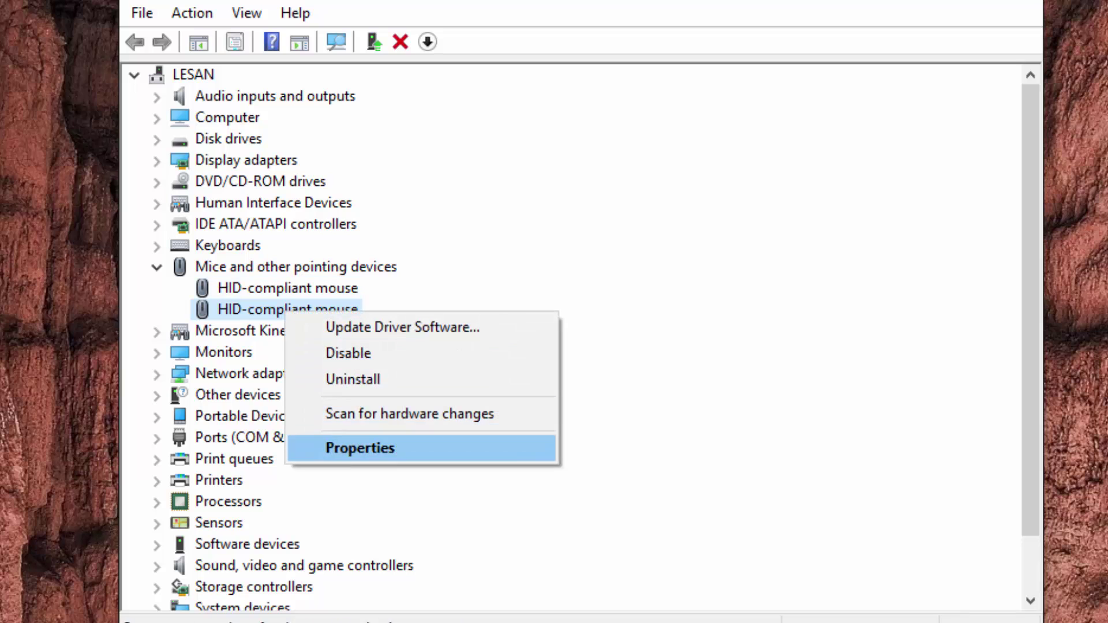
{"action": "left_click", "coordinate": [359, 447]}
{"action": "left_click", "coordinate": [630, 90]}
{"action": "left_click", "coordinate": [377, 208]}
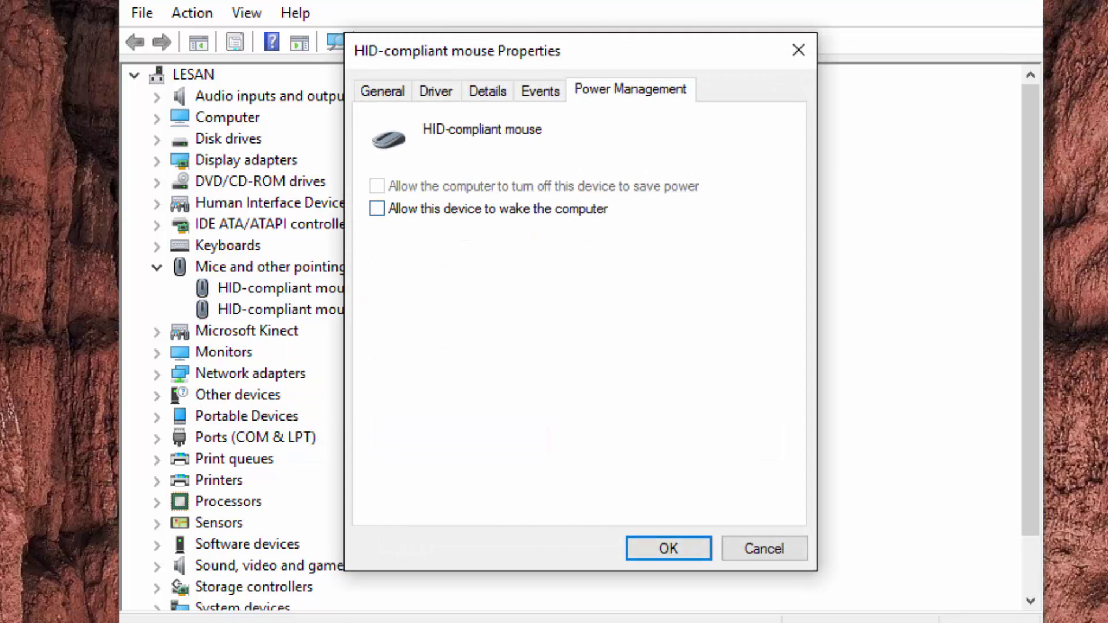
{"action": "left_click", "coordinate": [668, 548]}
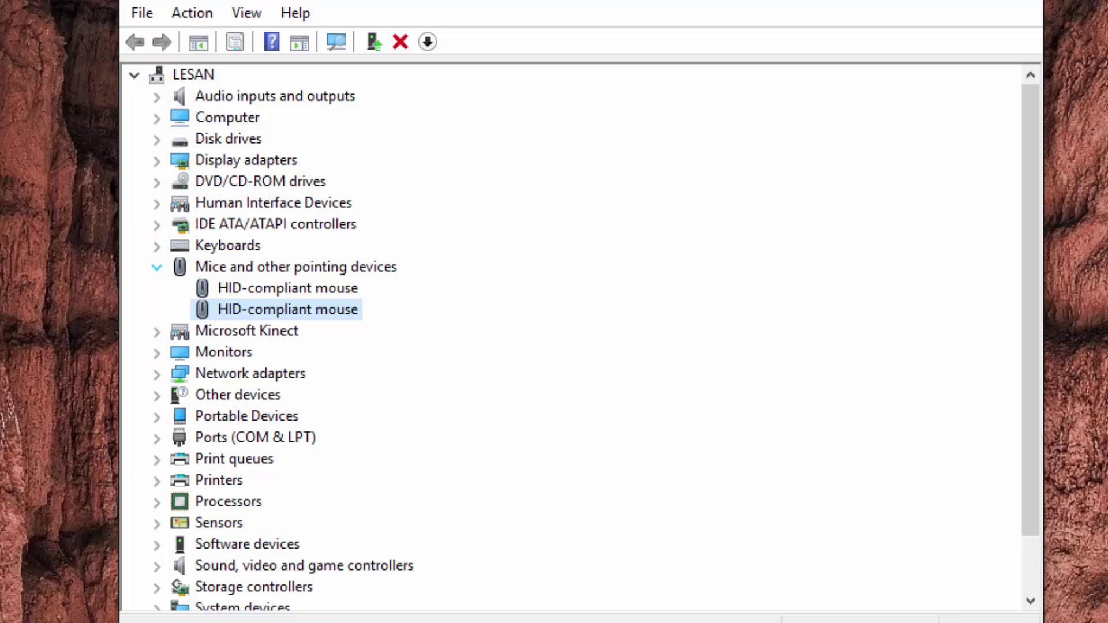
{"action": "left_click", "coordinate": [156, 267]}
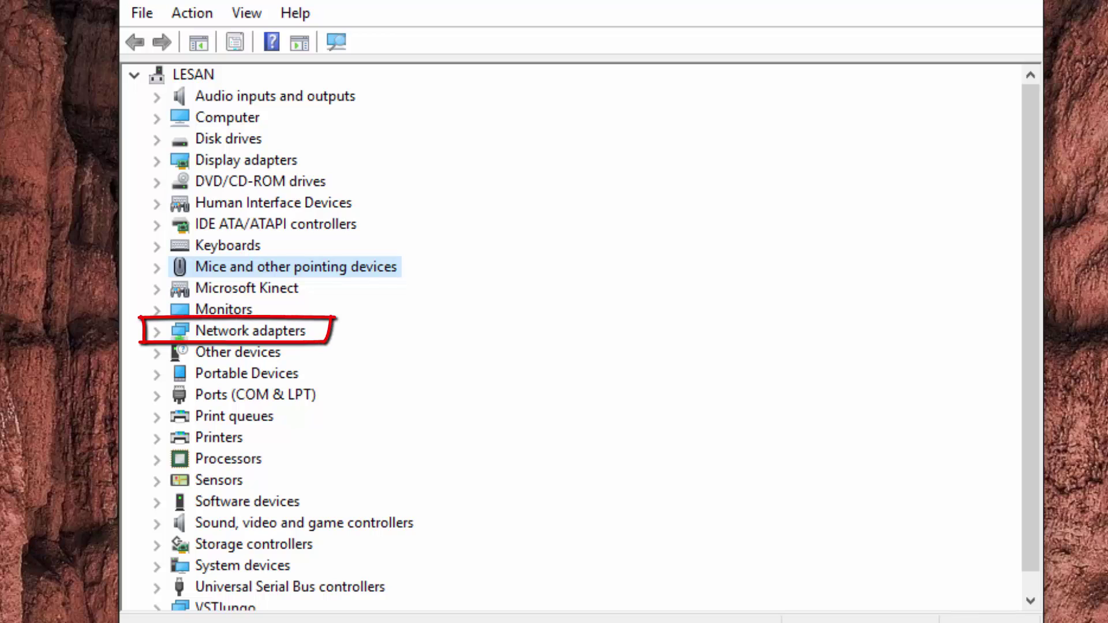
- Under Network adapters, uncheck wake permission in the Intel(R) Ethernet Connection I217-V's Power Management properties
{"action": "left_click", "coordinate": [156, 331]}
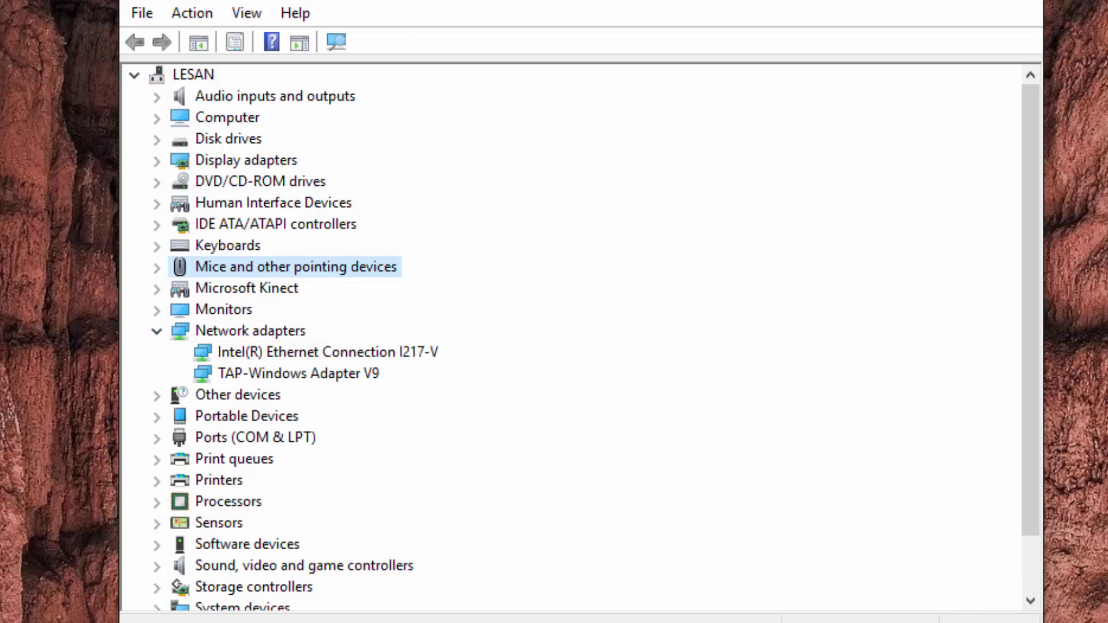
{"action": "left_click", "coordinate": [328, 352]}
{"action": "right_click", "coordinate": [328, 352]}
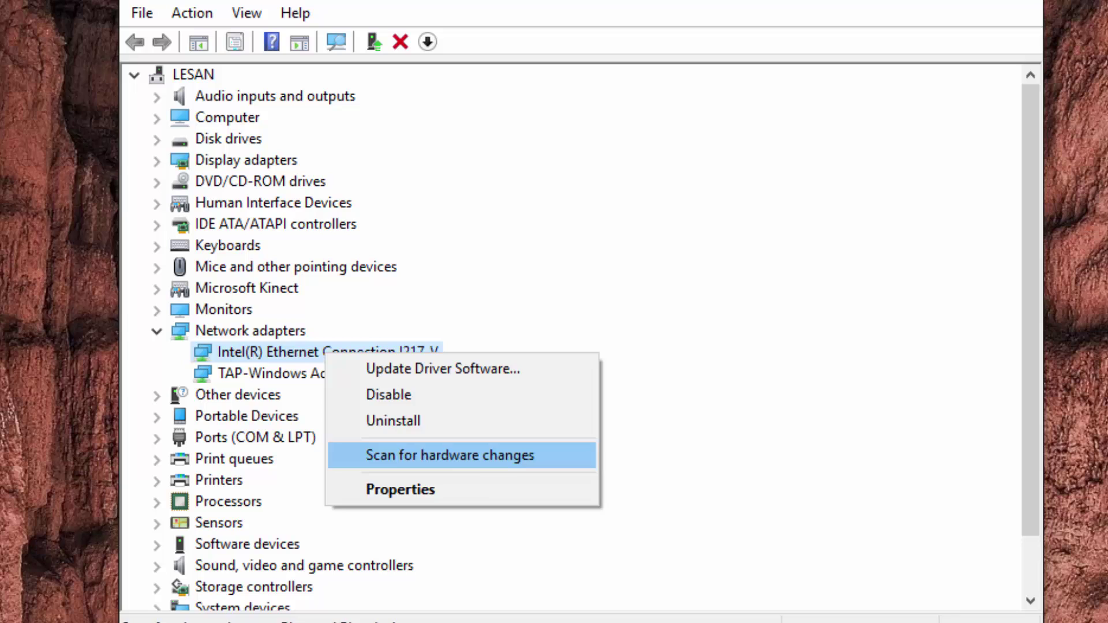
{"action": "left_click", "coordinate": [398, 488]}
{"action": "left_click", "coordinate": [710, 91]}
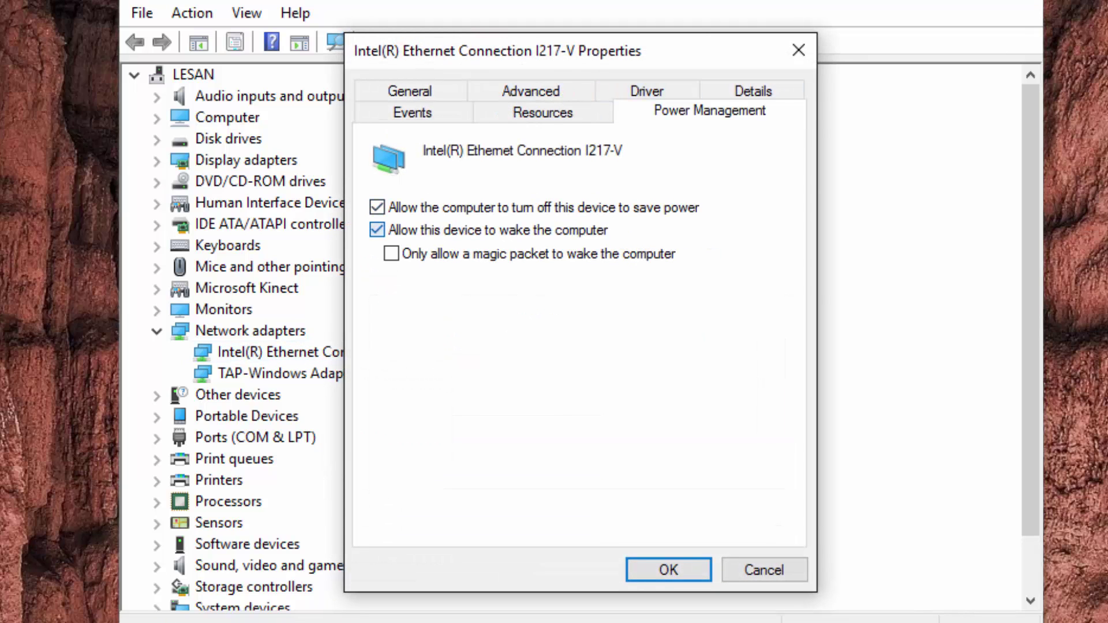
{"action": "left_click", "coordinate": [377, 230]}
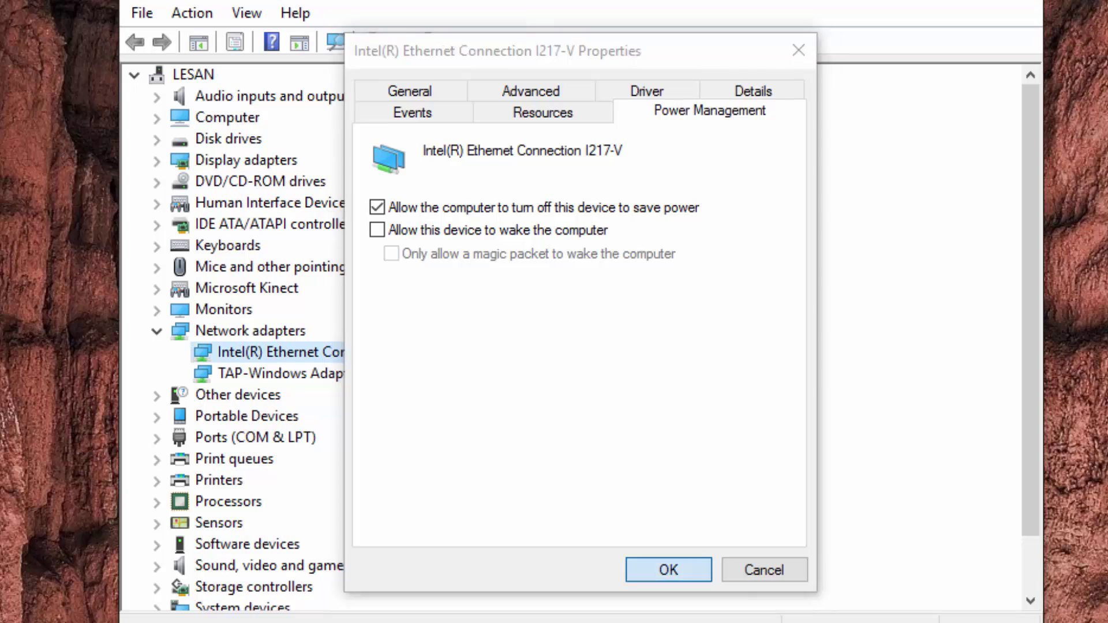
{"action": "left_click", "coordinate": [669, 570]}
{"action": "left_click", "coordinate": [298, 373]}
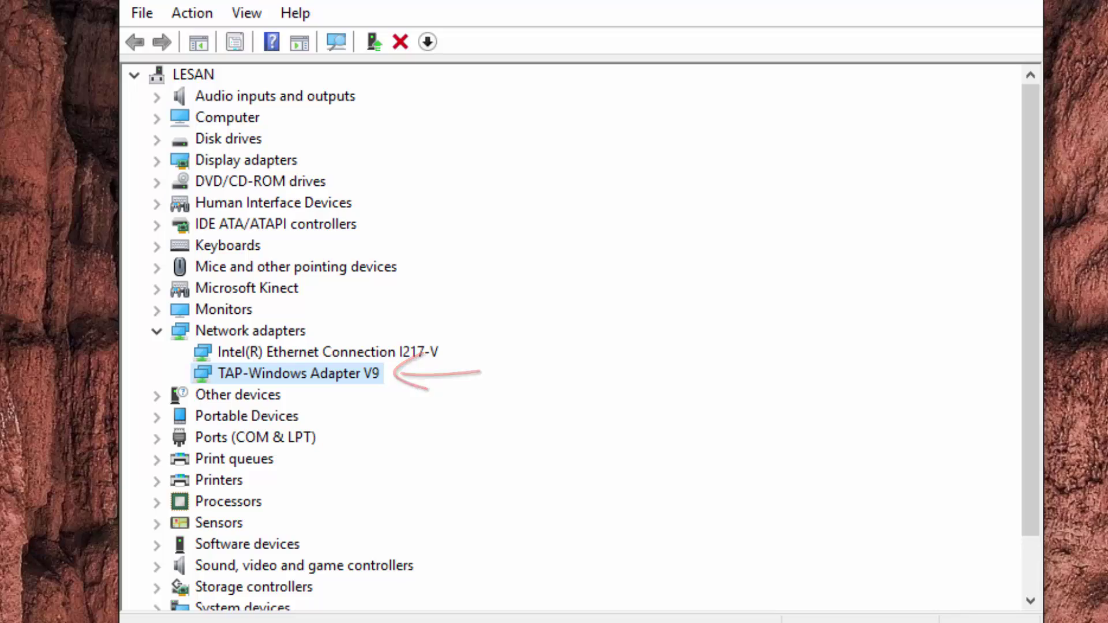
- Collapse Network adapters and close Device Manager
{"action": "left_click", "coordinate": [156, 331]}
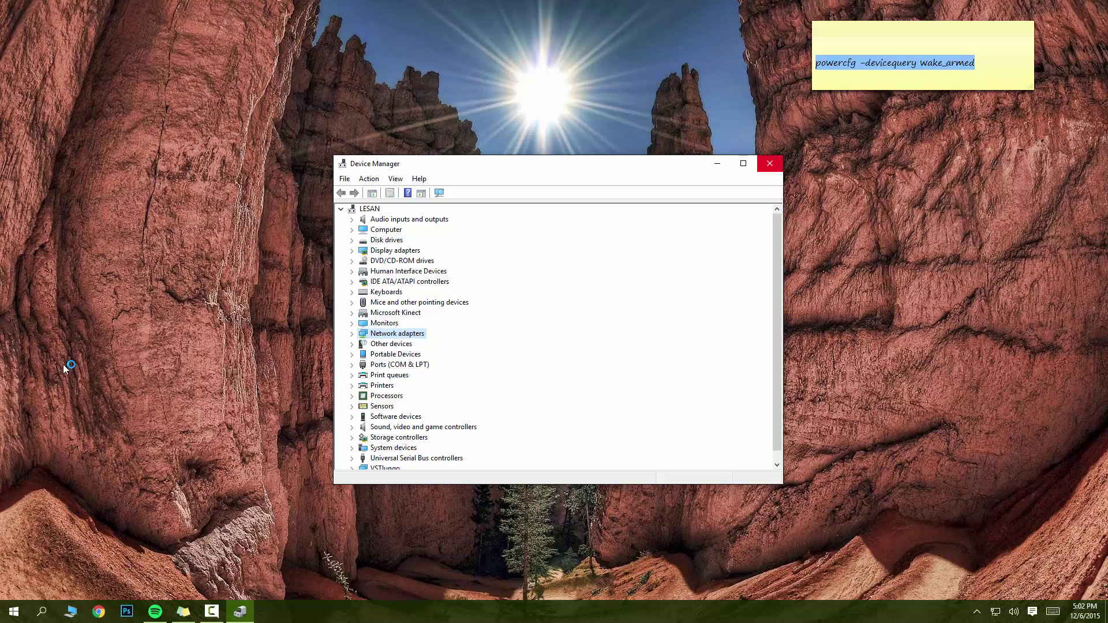
{"action": "left_click", "coordinate": [770, 163]}
{"action": "left_click", "coordinate": [760, 308]}
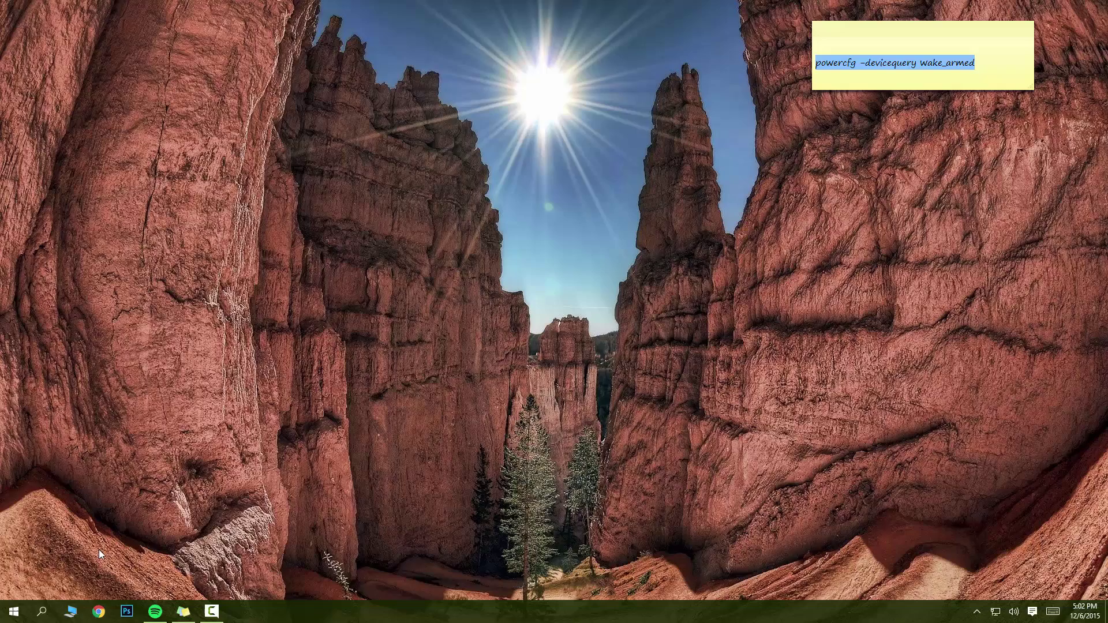
- Rerun powercfg -devicequery wake_armed in a new Command Prompt, confirm it returns NONE, and close it
{"action": "left_click", "coordinate": [50, 614]}
{"action": "type", "text": "cmd"}
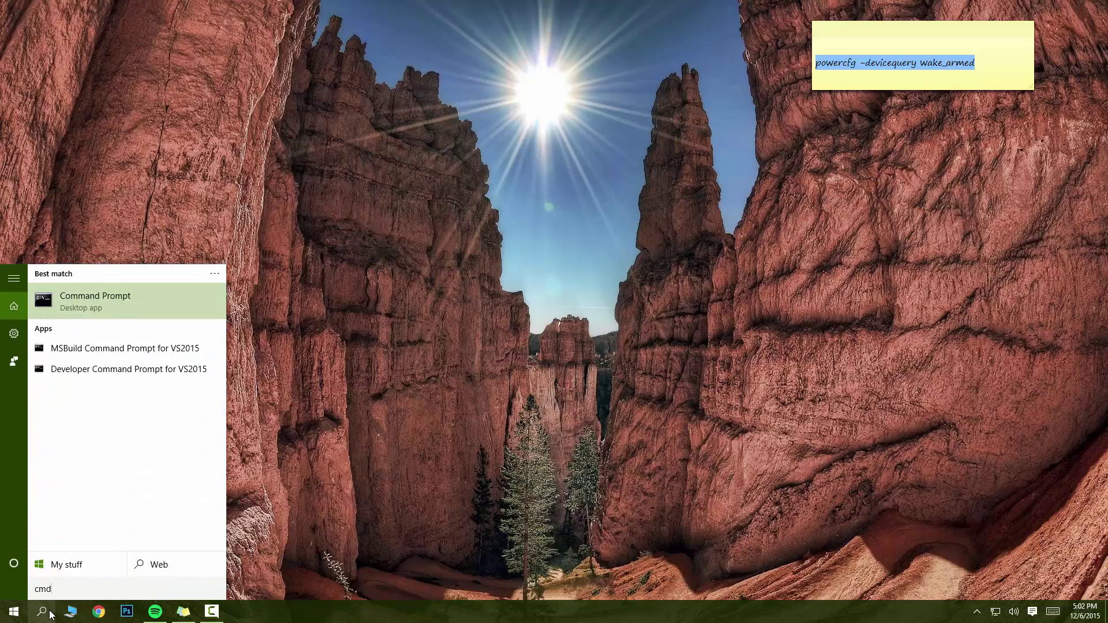
{"action": "key", "text": "Return"}
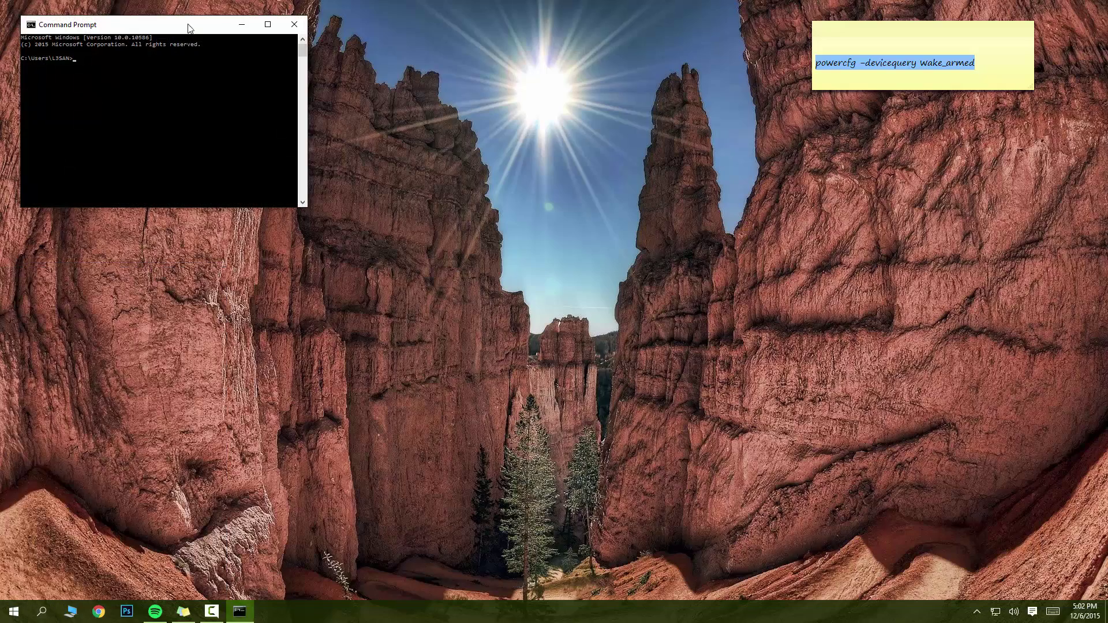
{"action": "left_click_drag", "start_coordinate": [188, 24], "coordinate": [528, 139]}
{"action": "type", "text": "powercfg -devicequery wake_armed"}
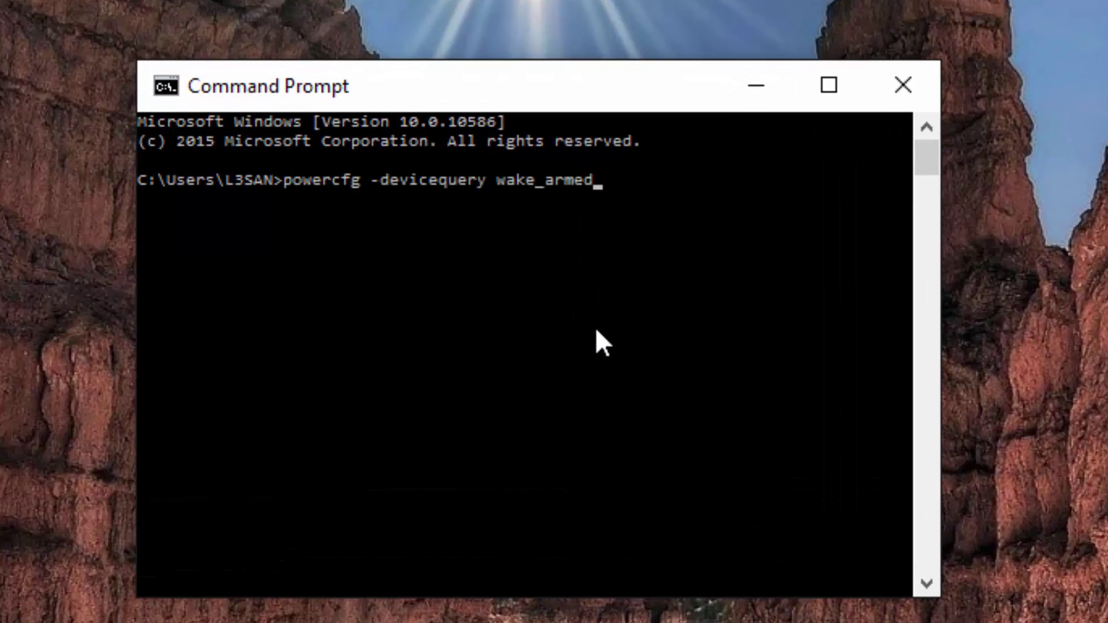
{"action": "key", "text": "Return"}
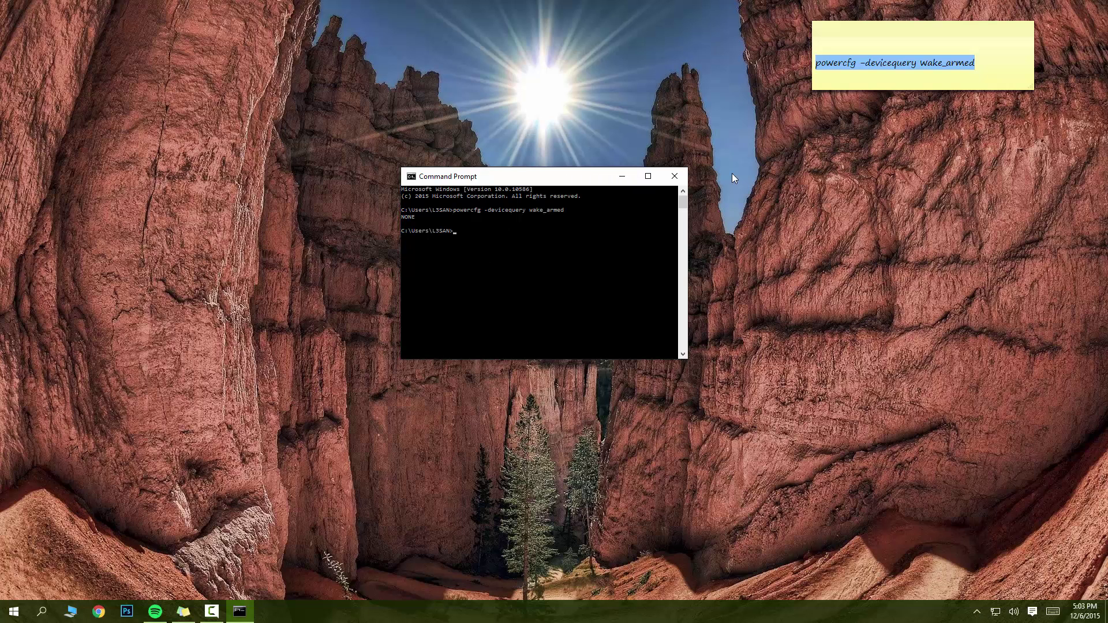
{"action": "left_click", "coordinate": [674, 176]}
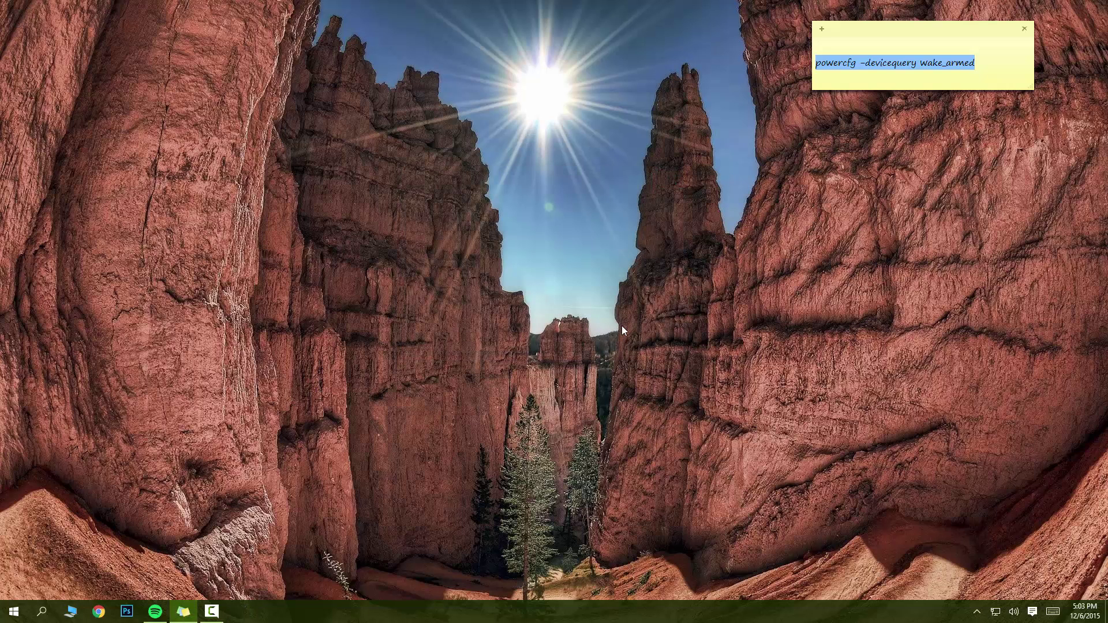